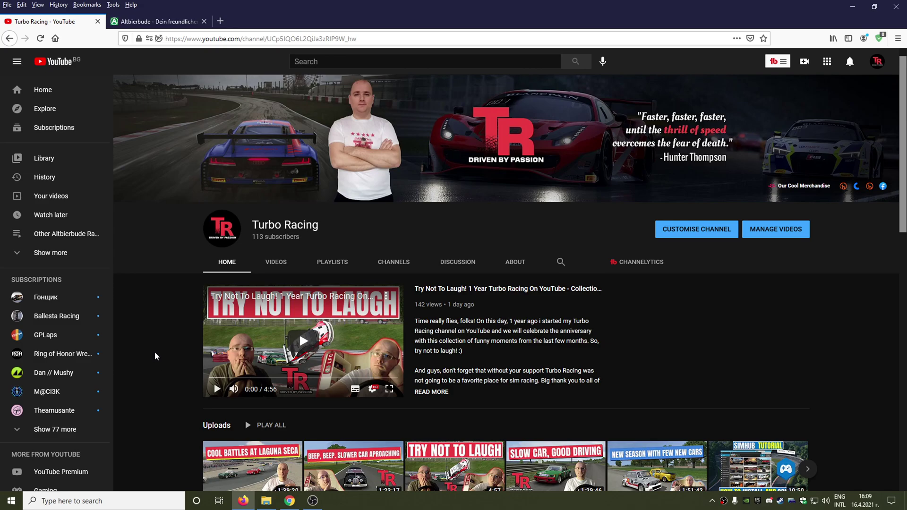
Switch to the Altbierbude website and change its language to English
left_click(181, 23)
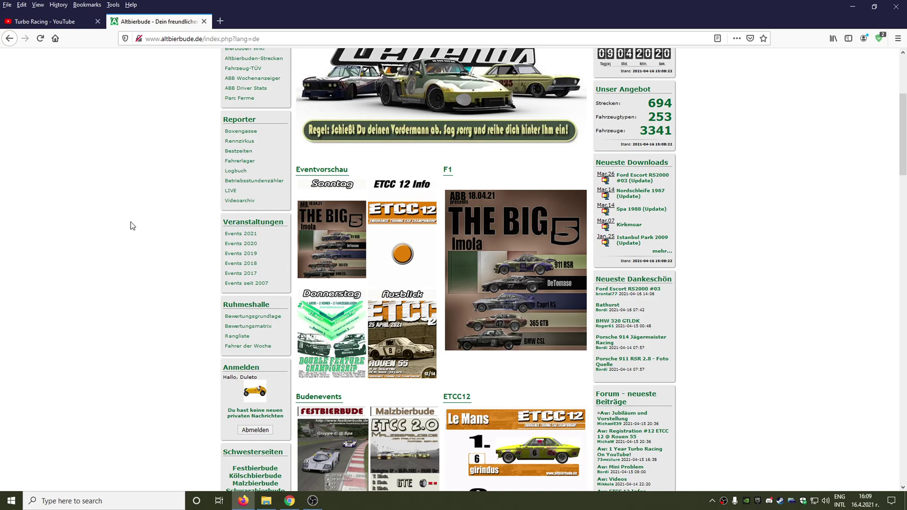
scroll(133, 226, "up", 4)
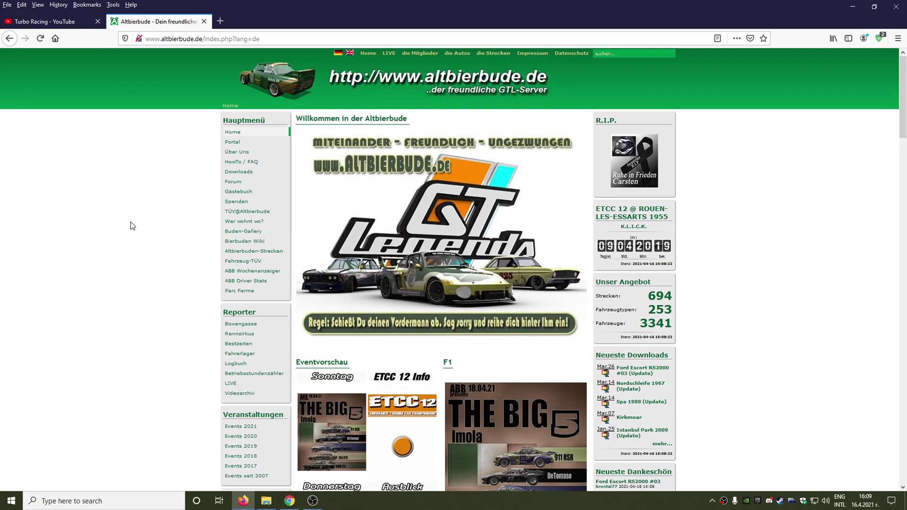
left_click(350, 55)
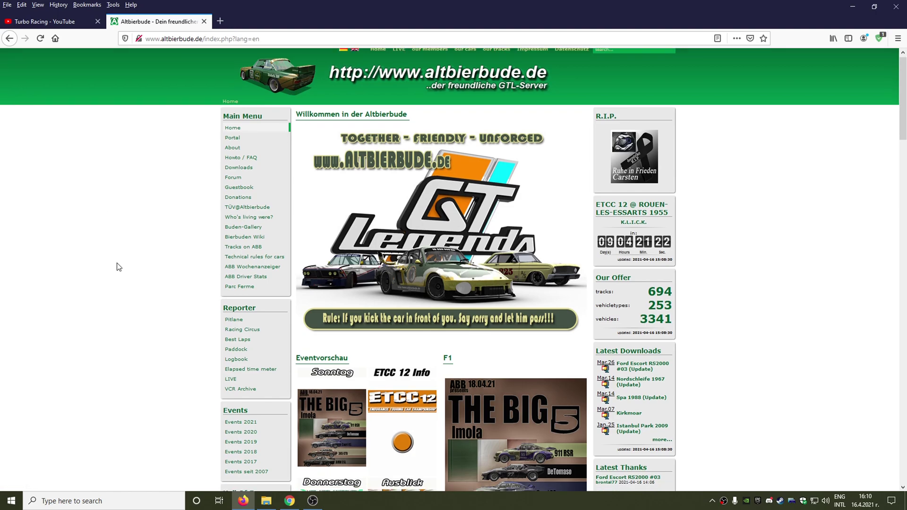
Look over the home page and open the MODs folder under Autos / Cars in the site's downloads
scroll(120, 268, "down", 5)
scroll(119, 267, "down", 2)
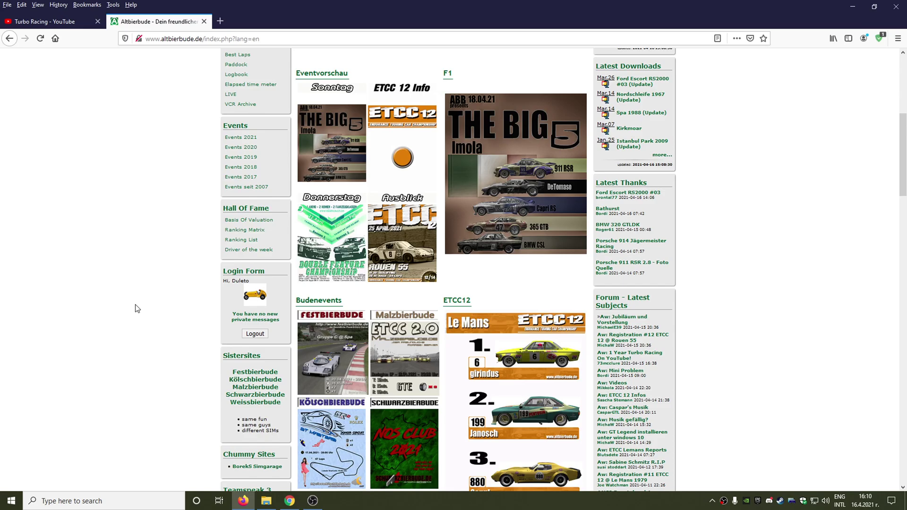
scroll(137, 308, "up", 6)
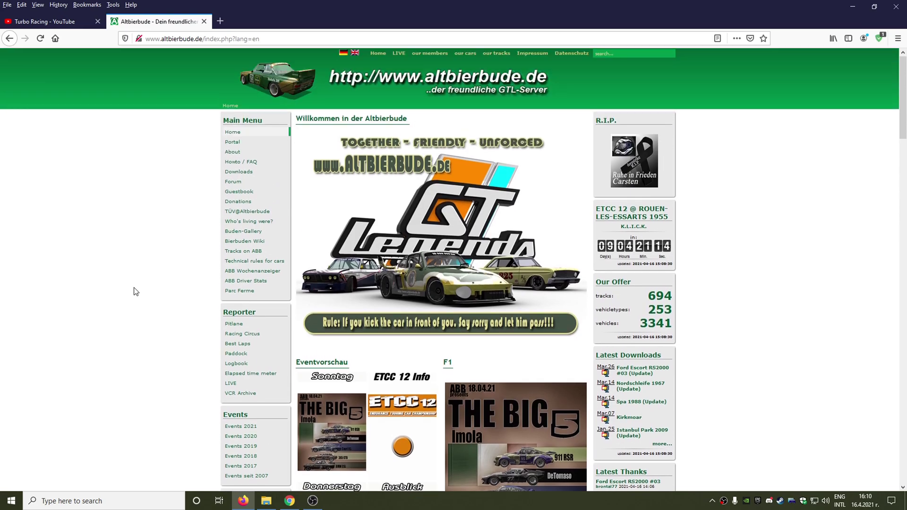
left_click(256, 176)
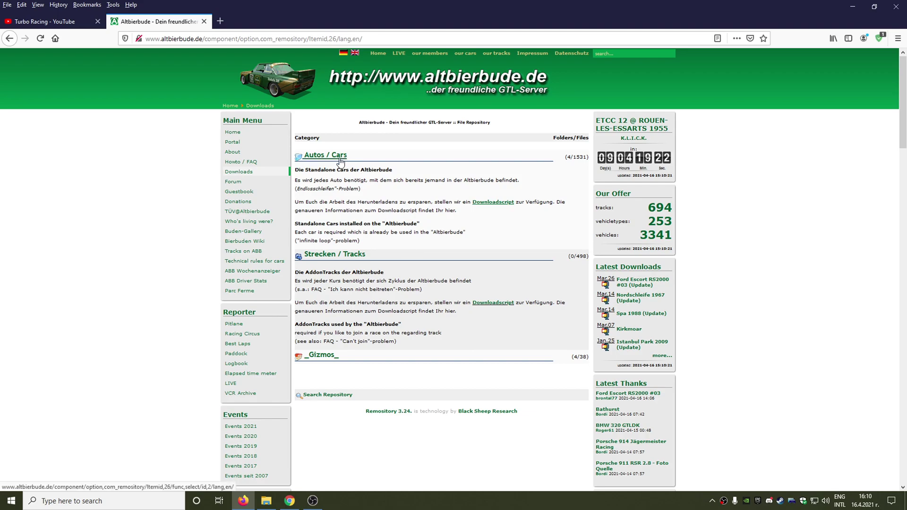
left_click(339, 159)
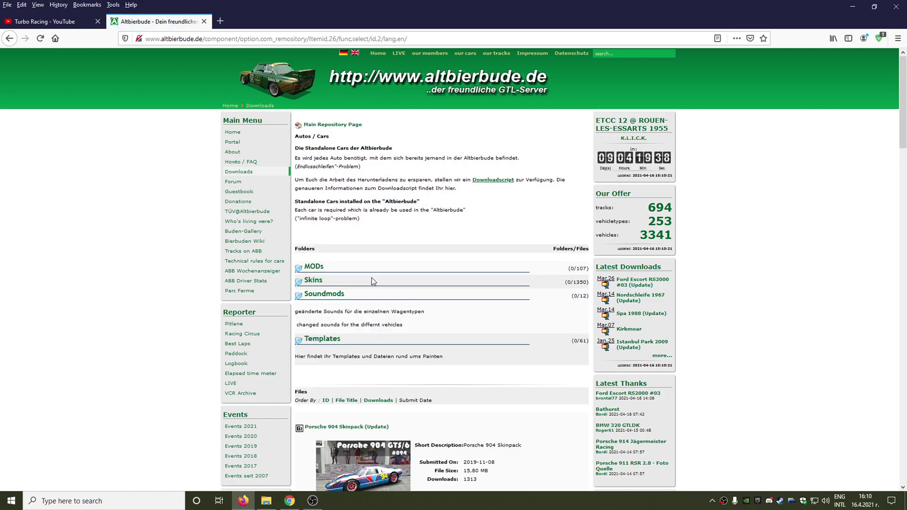
left_click(313, 267)
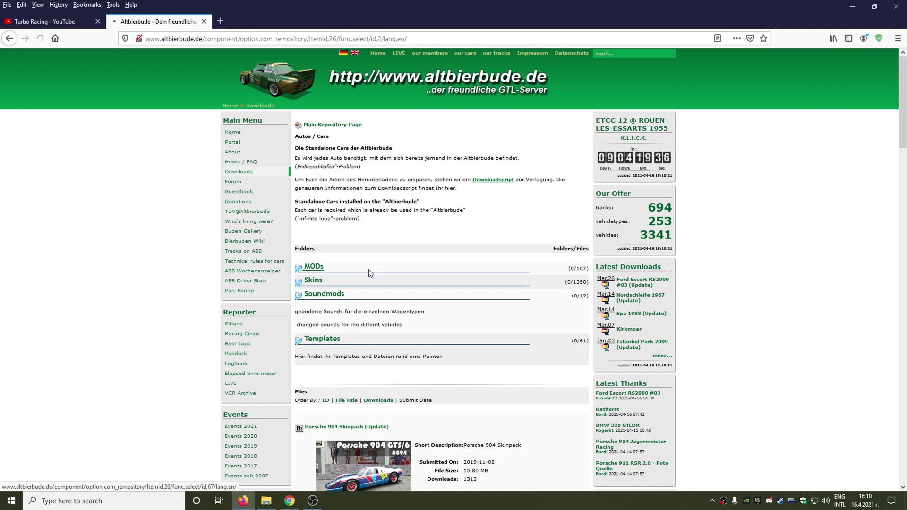
Order the list of car mods by file title
scroll(85, 289, "down", 2)
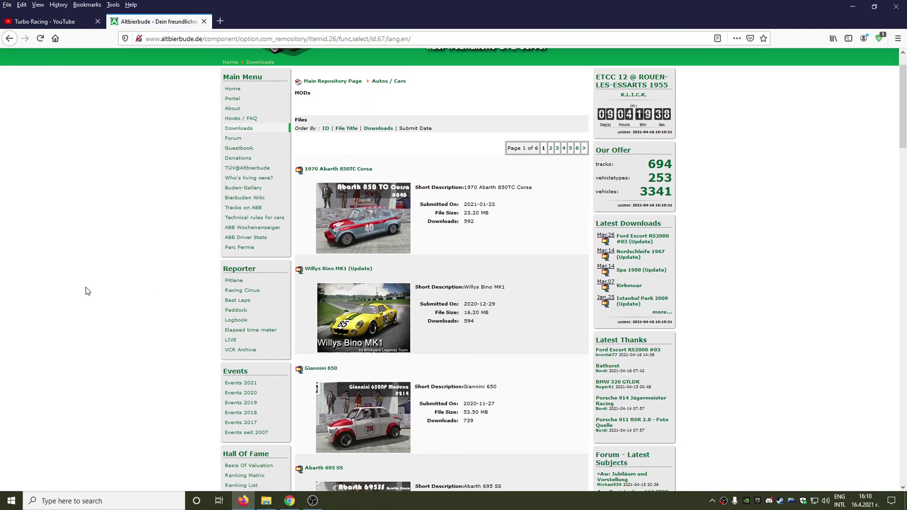
scroll(86, 290, "up", 1)
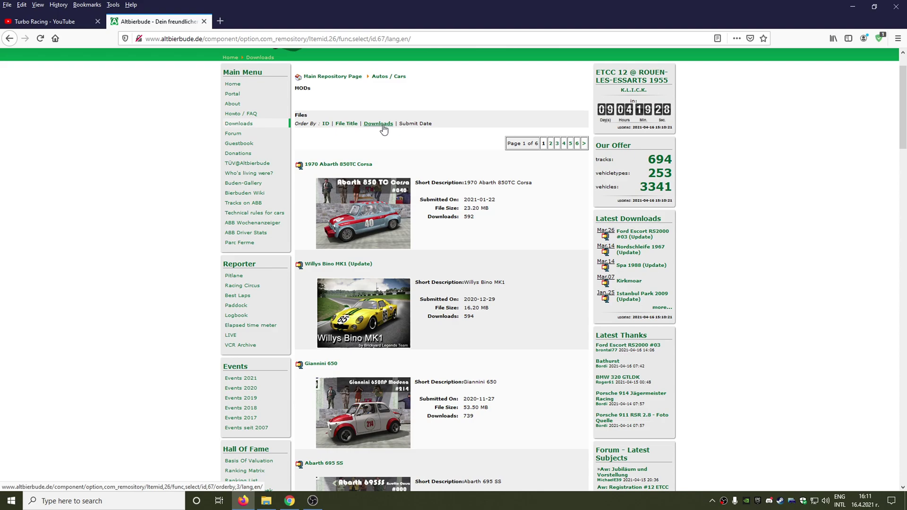
left_click(347, 124)
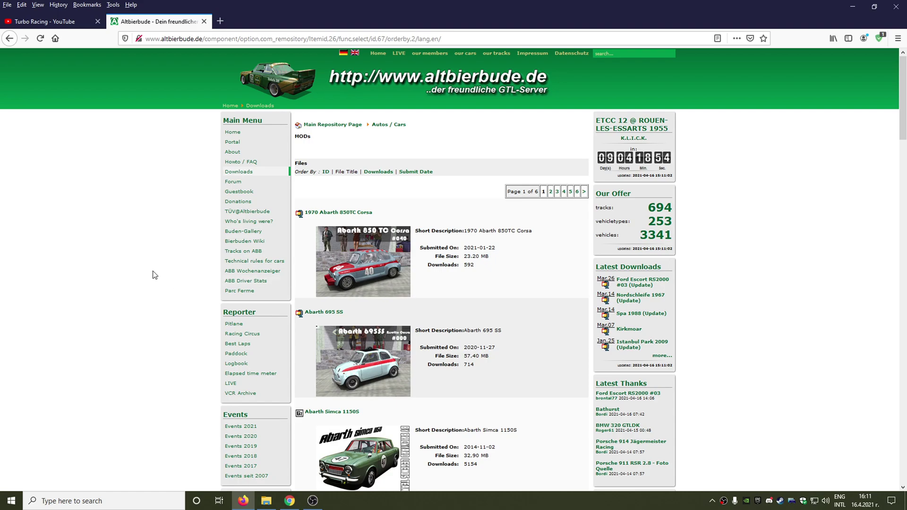
Look through the first page of car mods and go on to page 2 of the list
scroll(189, 275, "down", 6)
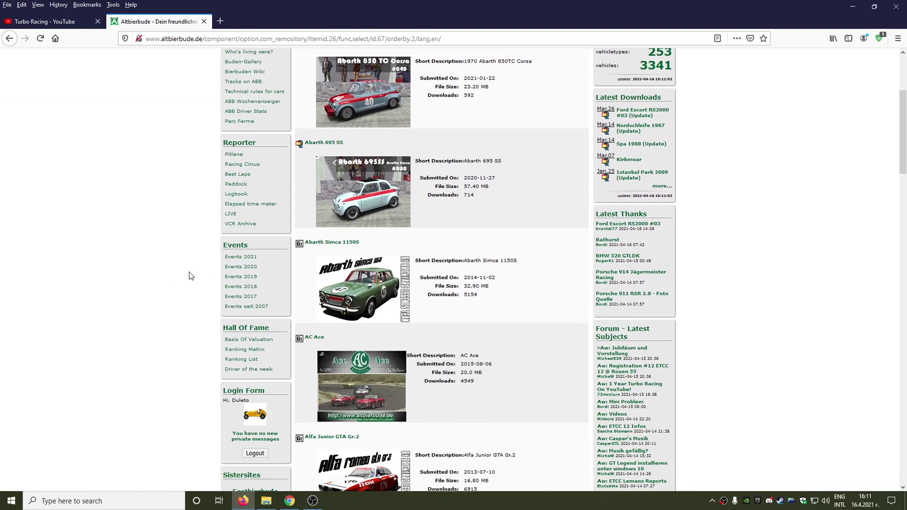
scroll(189, 276, "down", 2)
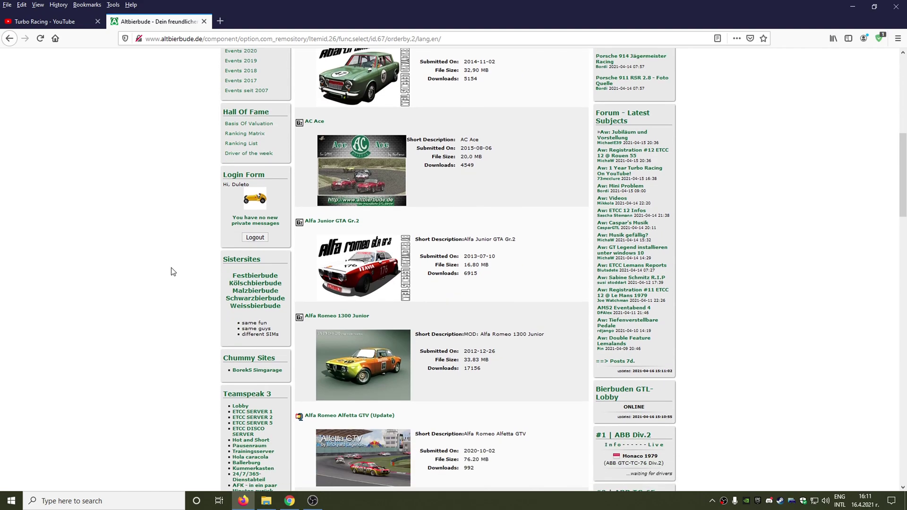
scroll(385, 269, "down", 2)
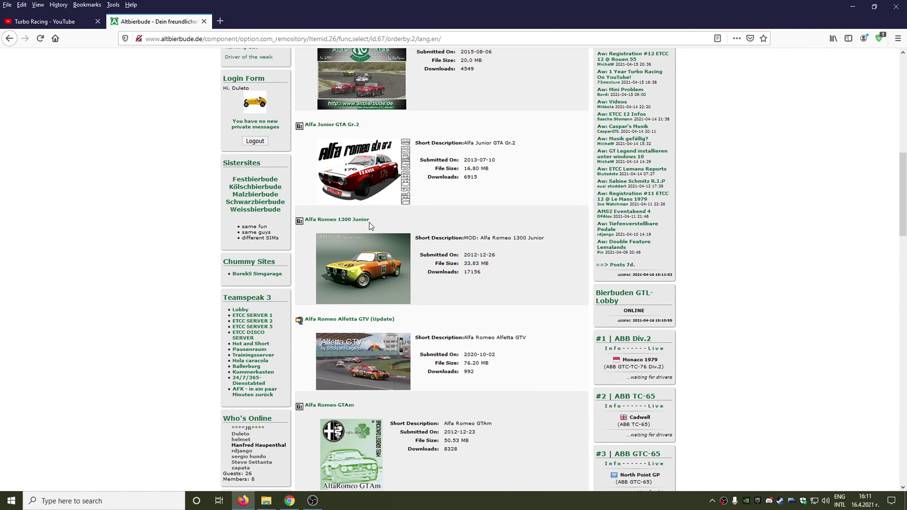
scroll(160, 293, "down", 8)
scroll(161, 293, "down", 16)
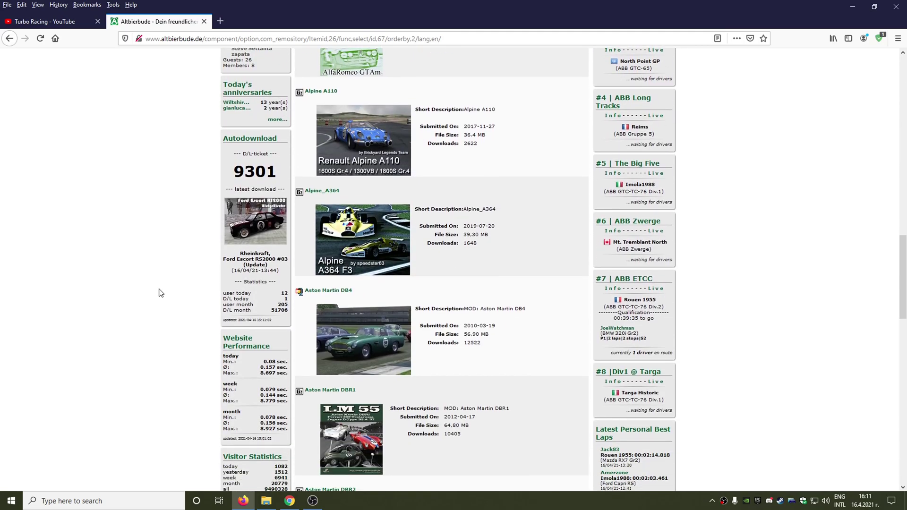
scroll(160, 293, "down", 4)
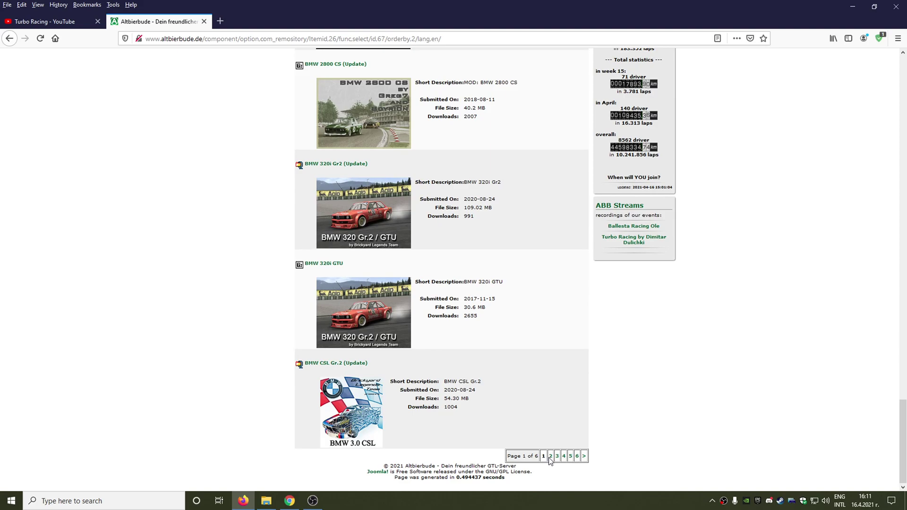
left_click(549, 456)
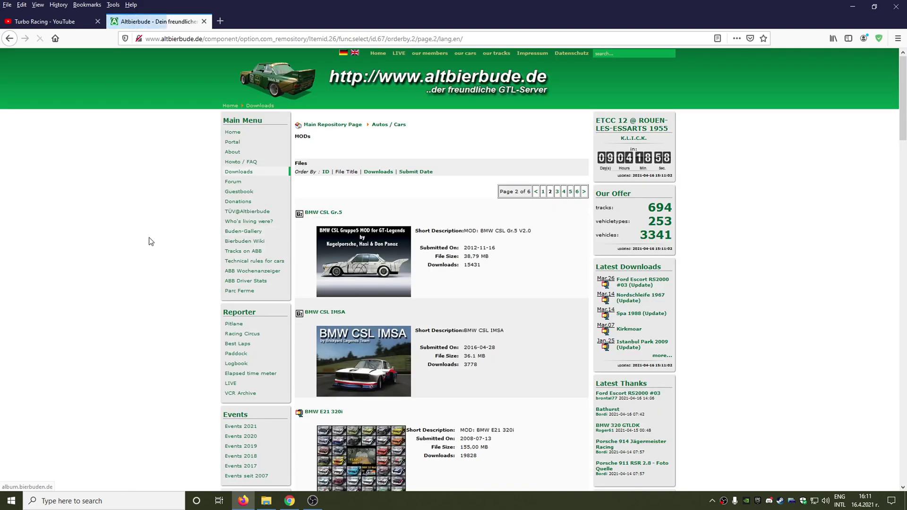
Find the Ferrari 250 GTO mod on page 2 and open its file details
scroll(150, 241, "down", 10)
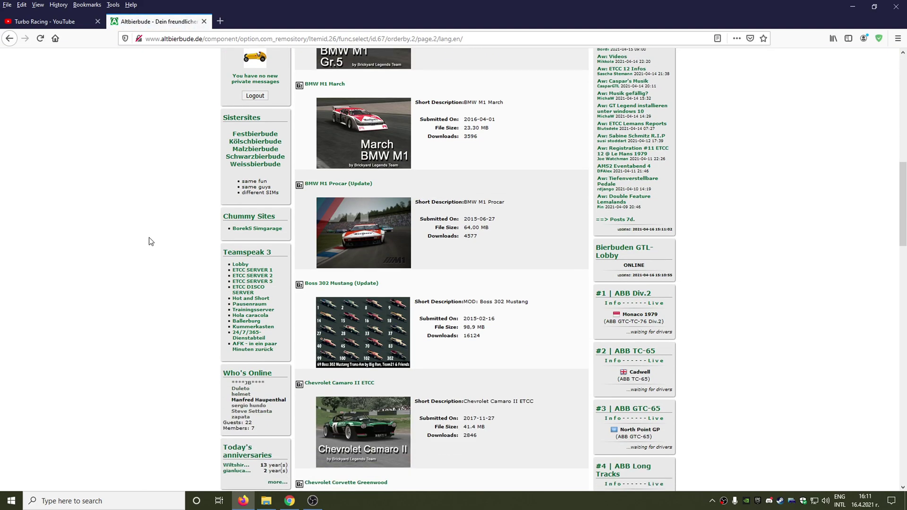
scroll(151, 242, "down", 2)
scroll(150, 242, "down", 20)
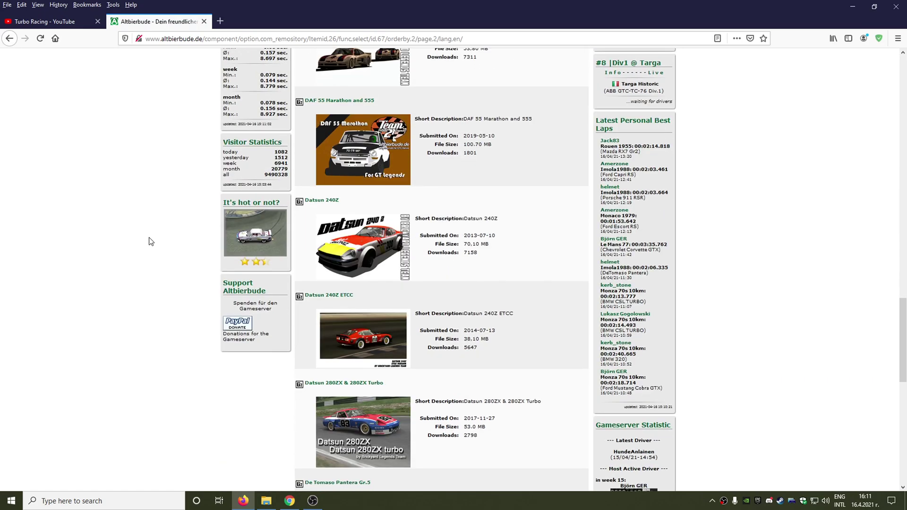
scroll(150, 241, "down", 1)
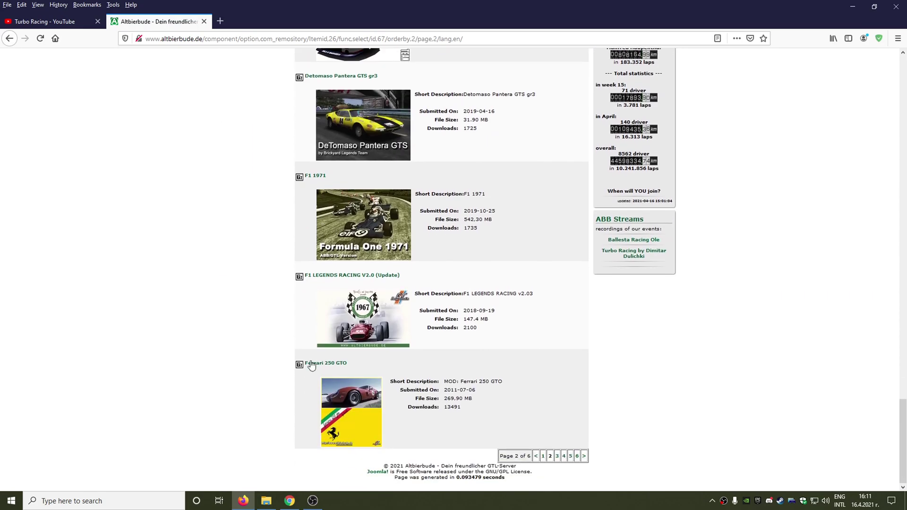
left_click(336, 364)
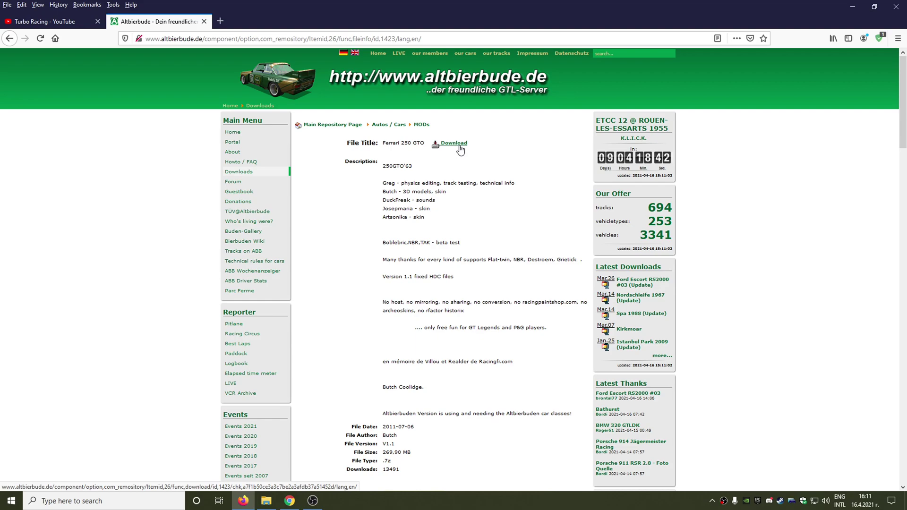
Download the Ferrari 250 GTO mod by saving Ferrari_250_GTO_V1_1.7z and show the full list of downloads
left_click(458, 146)
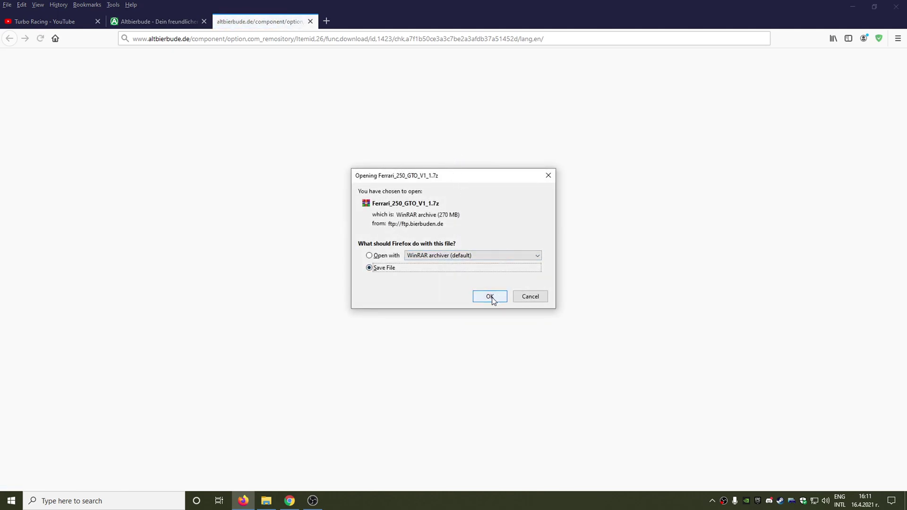
left_click(489, 298)
left_click(818, 42)
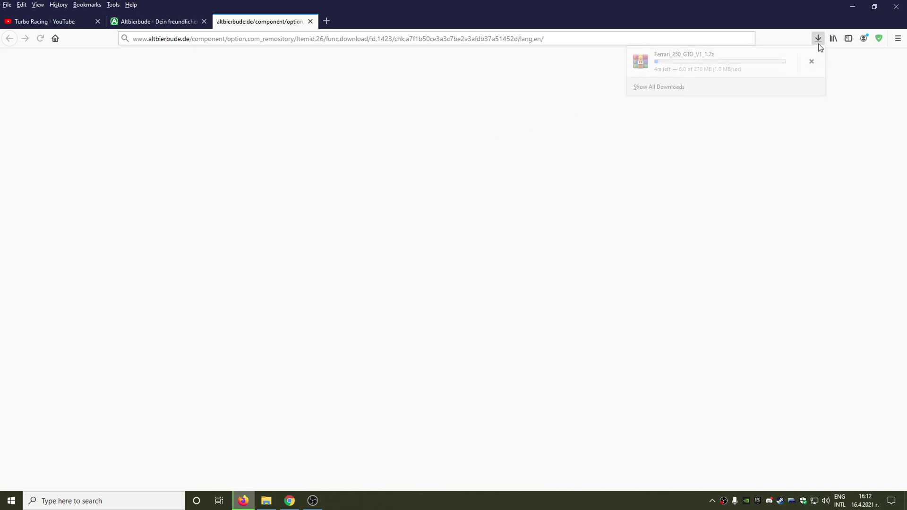
left_click(697, 90)
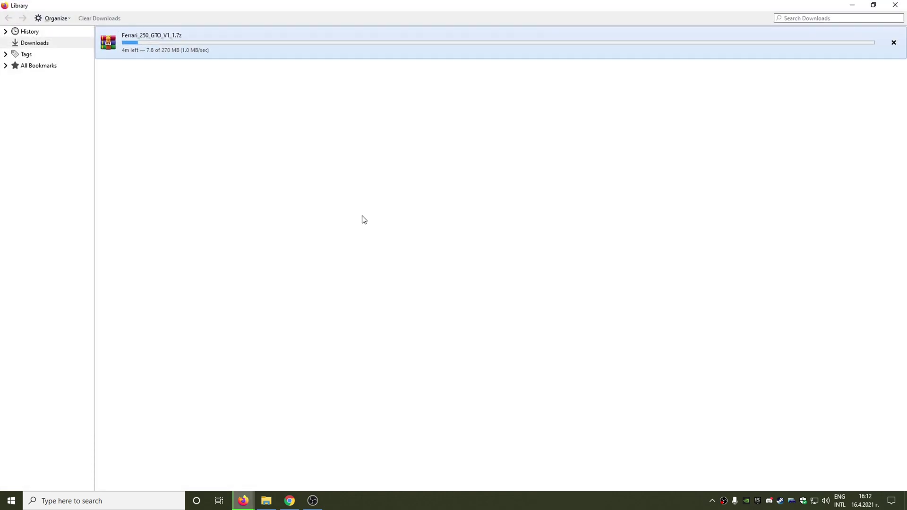
left_click(332, 262)
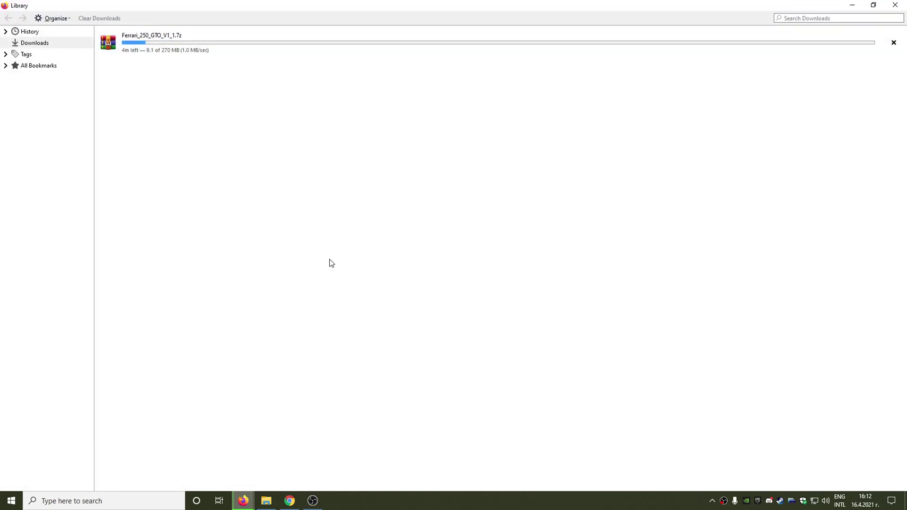
Return to the Altbierbude site, open the Strecken / Tracks download category and order it by downloads
left_click(359, 505)
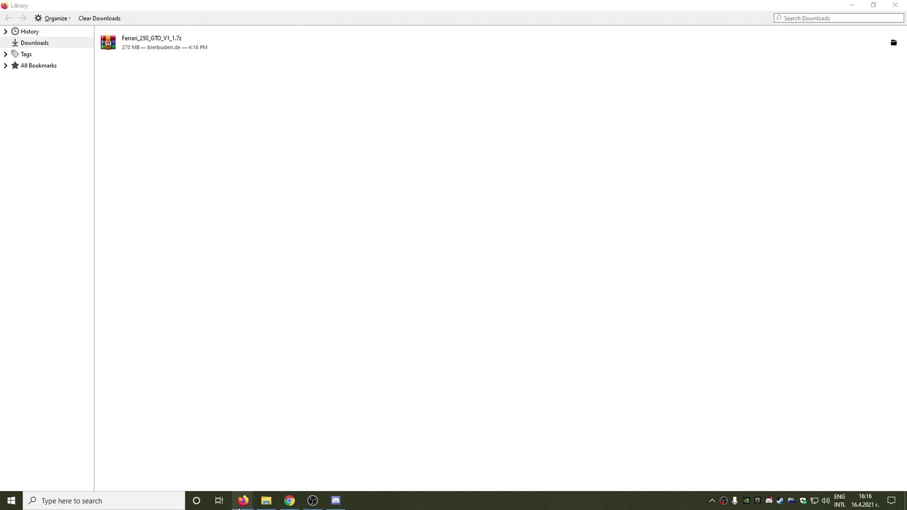
mouse_move(244, 501)
left_click(223, 481)
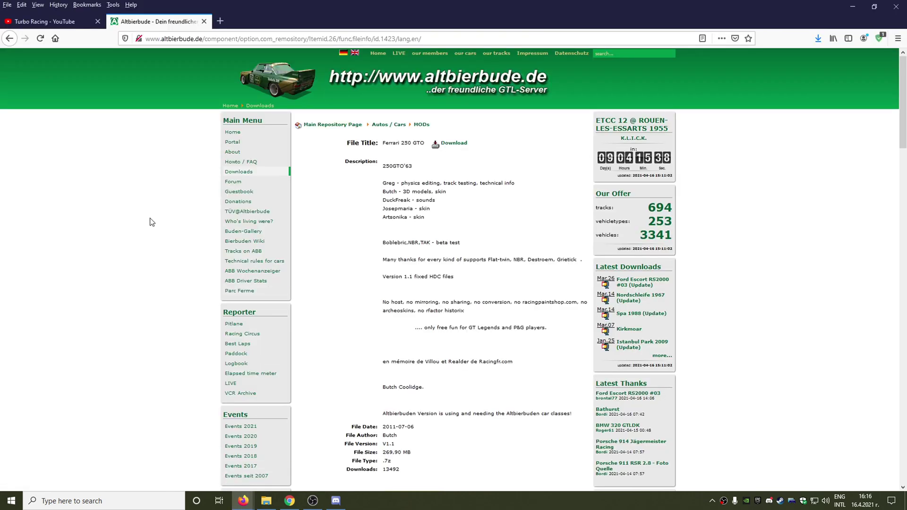
left_click(239, 174)
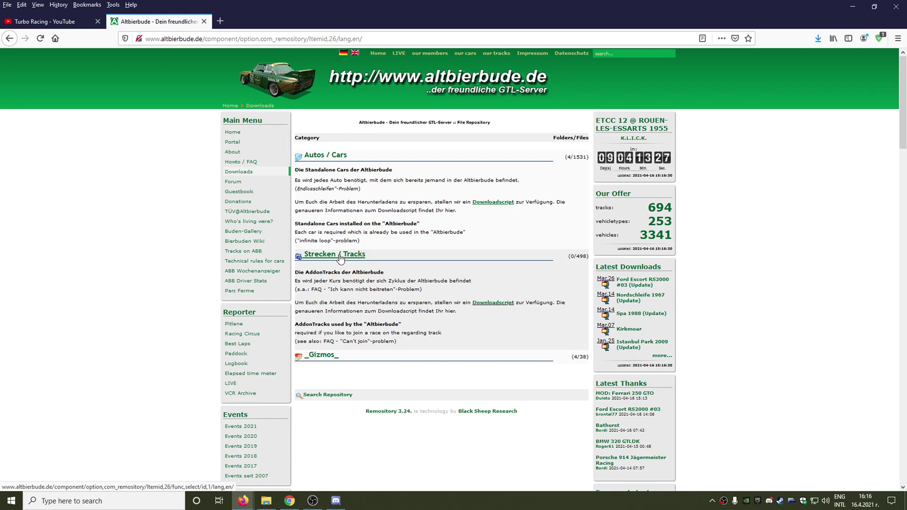
left_click(346, 258)
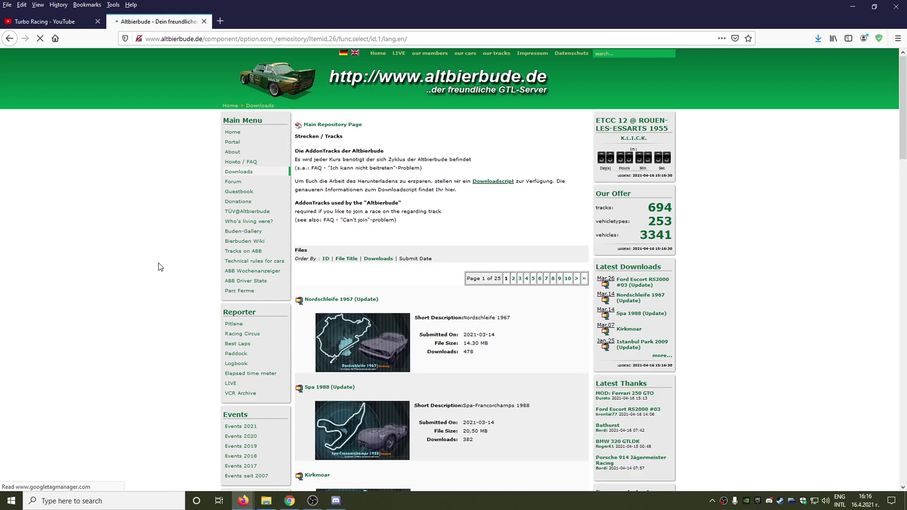
left_click(380, 262)
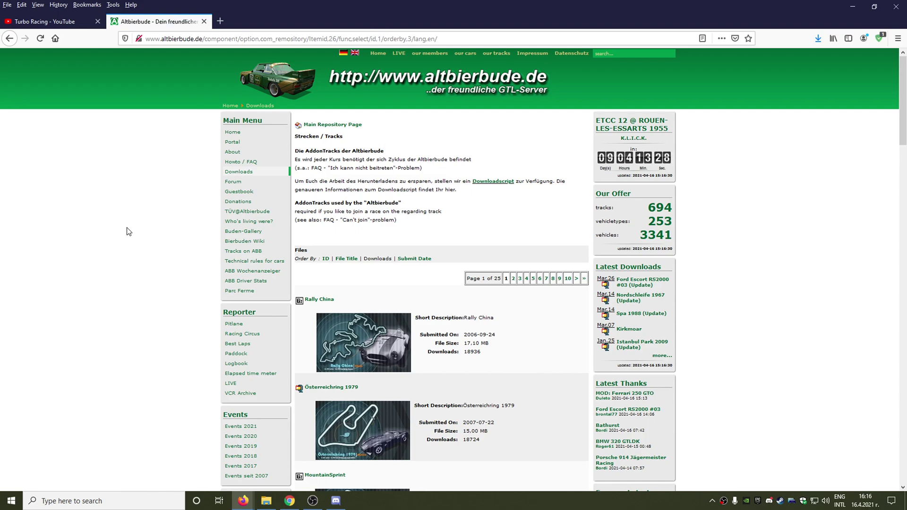
Open the Rally China track's file details and read through its description and installation notes
scroll(128, 231, "down", 1)
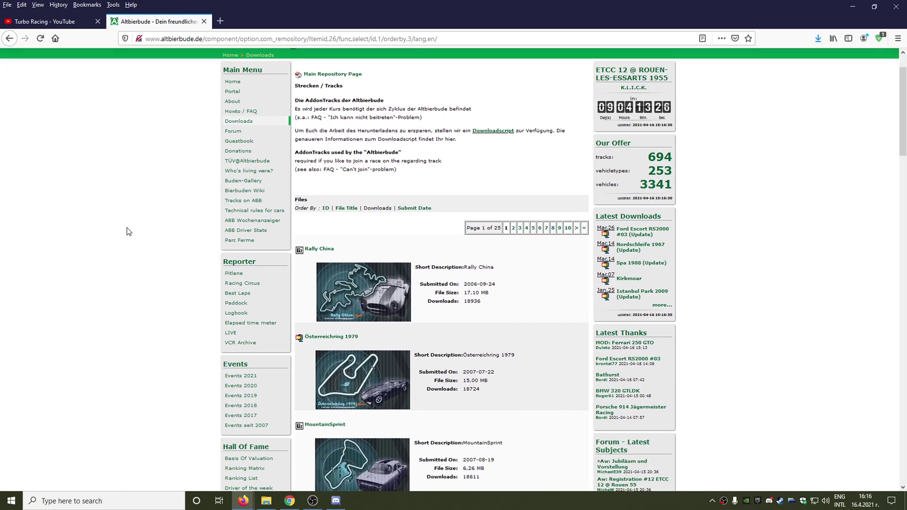
scroll(128, 231, "down", 1)
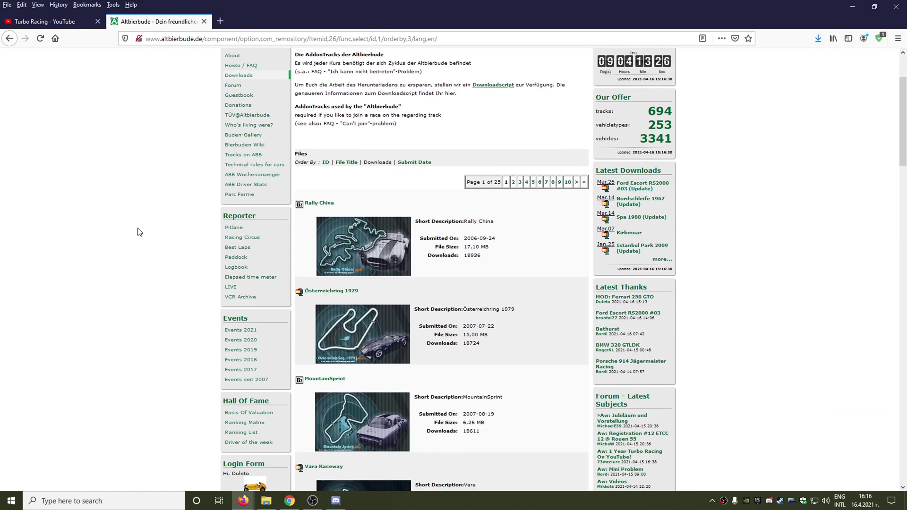
left_click(322, 205)
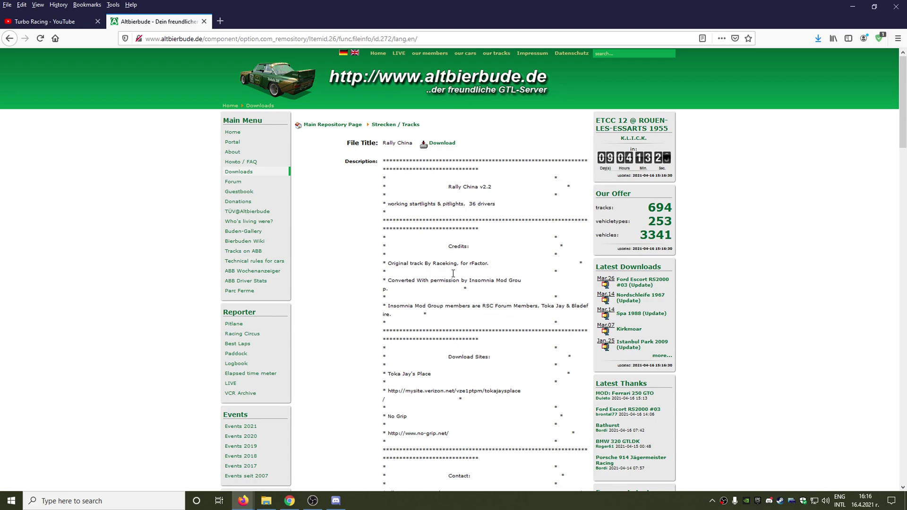
scroll(452, 246, "down", 6)
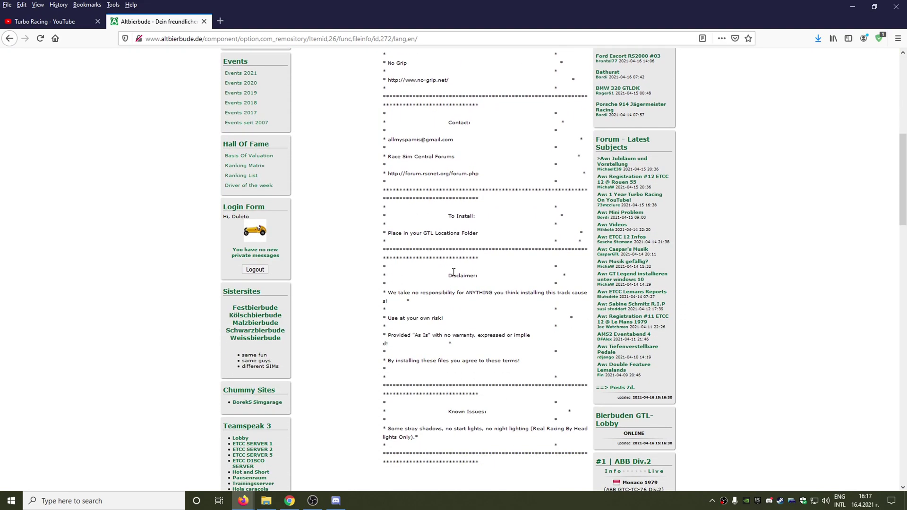
scroll(453, 273, "down", 3)
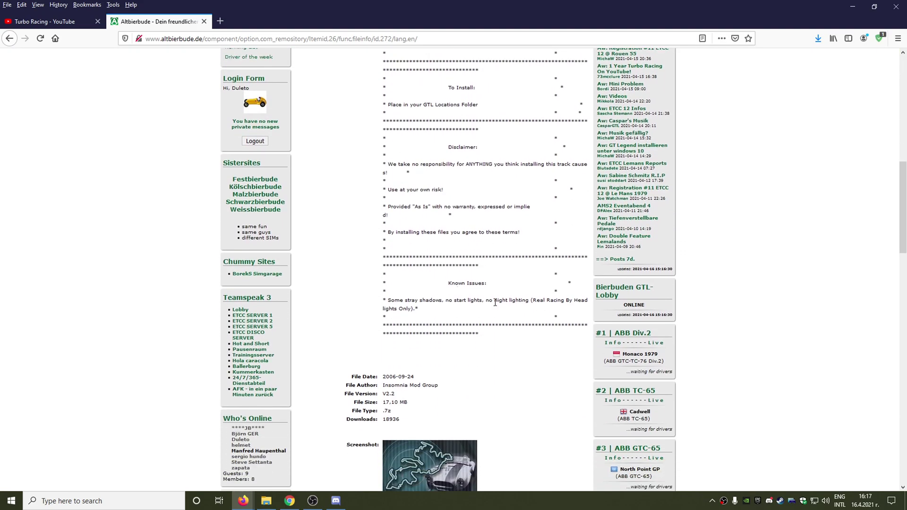
Say thanks for the Rally China file and check that the thanks list on its details page is updated
scroll(495, 303, "down", 4)
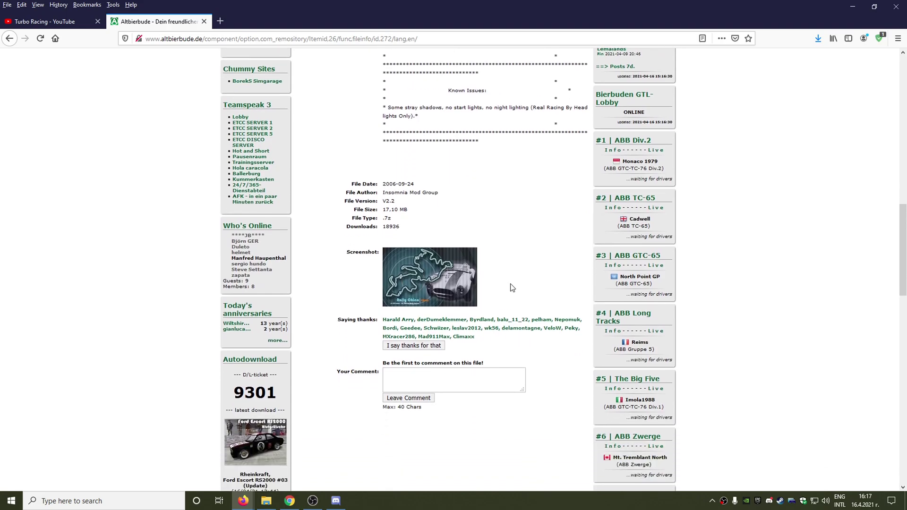
left_click(430, 348)
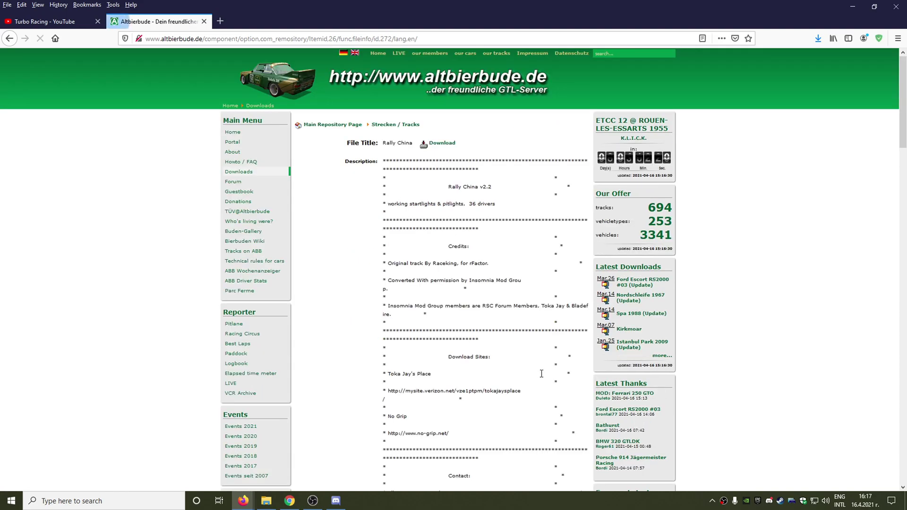
scroll(496, 353, "down", 5)
scroll(496, 353, "down", 10)
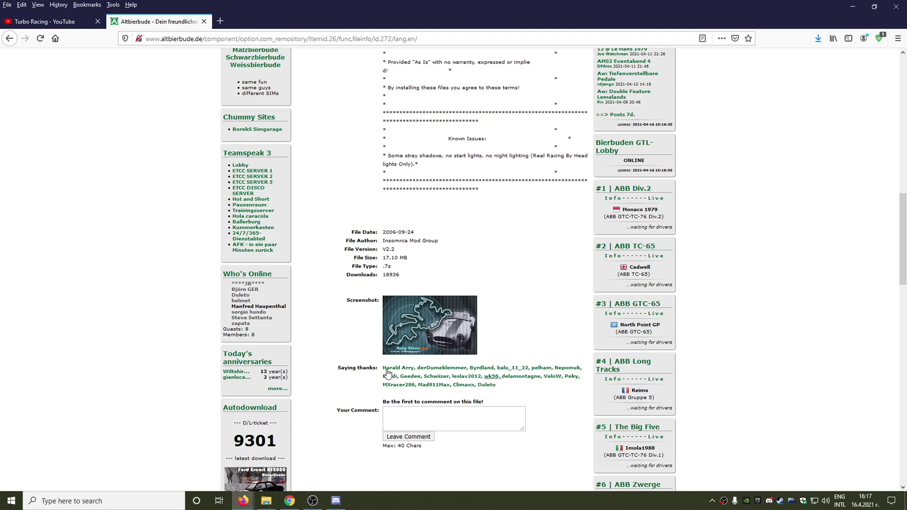
Download the Rally China track as RallyChina_V2_2.7z and show its progress in the full list of downloads
scroll(493, 306, "up", 15)
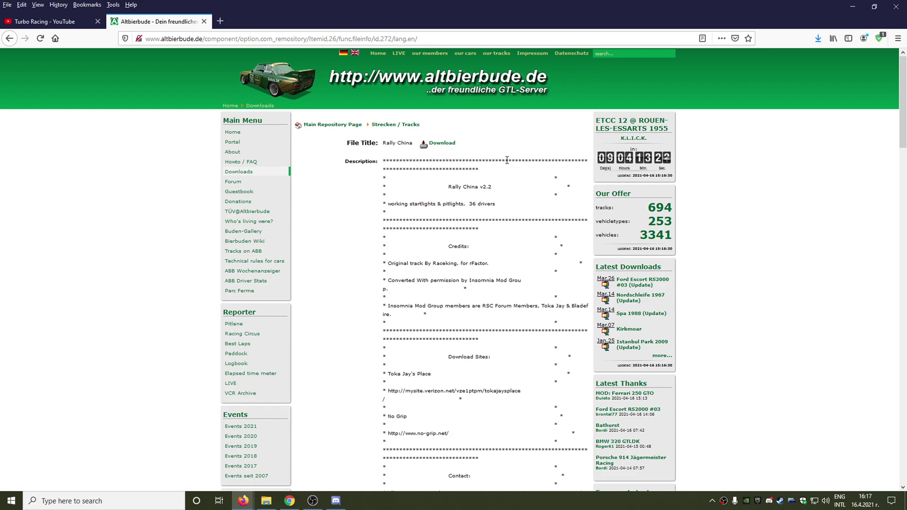
left_click(444, 143)
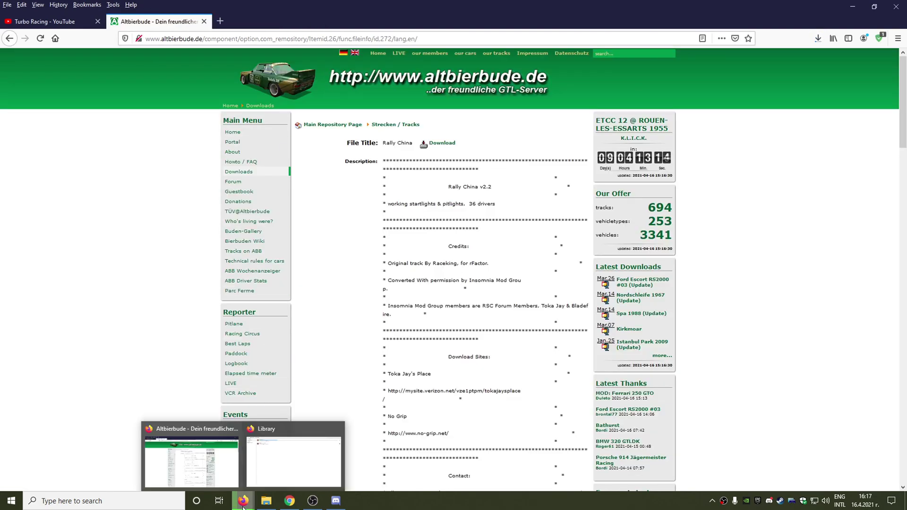
left_click(293, 456)
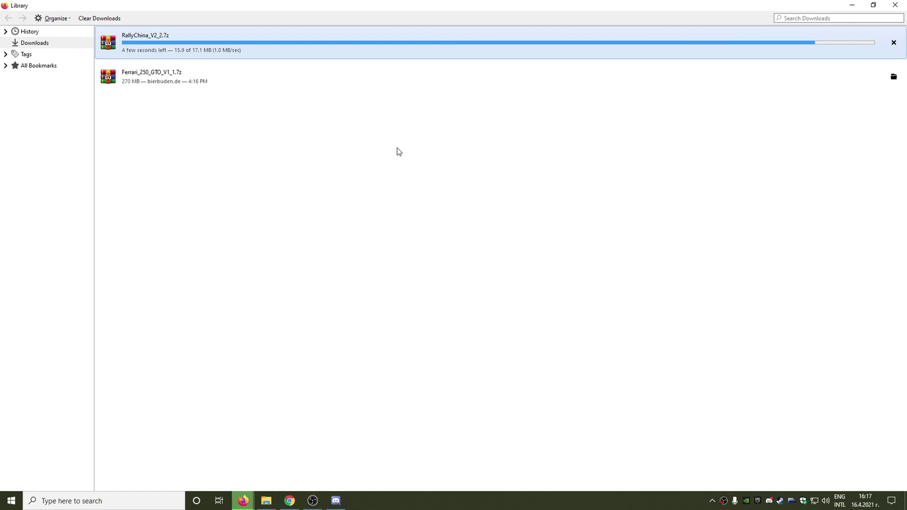
Clear all entries from the downloads list and close the Library window
right_click(383, 55)
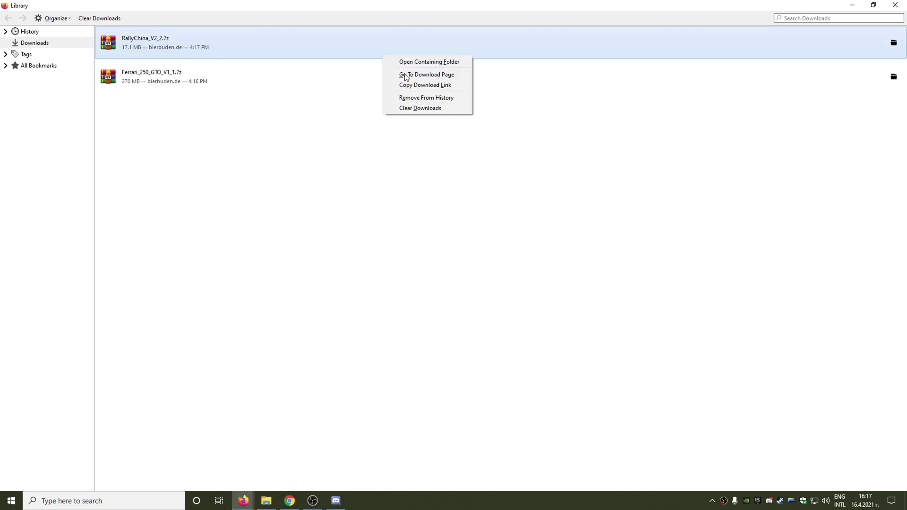
left_click(400, 108)
left_click(895, 5)
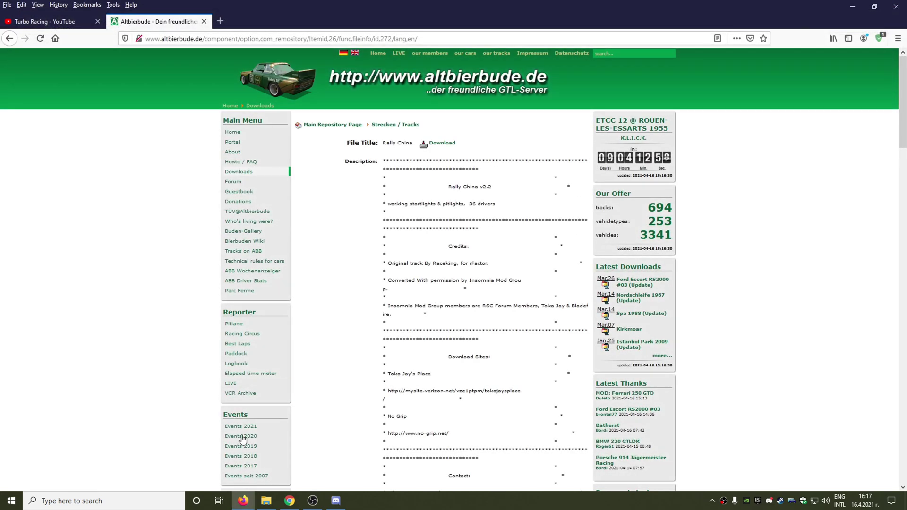
In File Explorer, open the Downloads folder and open the Ferrari_250_GTO_V1_1 archive in WinRAR, dismissing the malware scan and licence notices
left_click(265, 501)
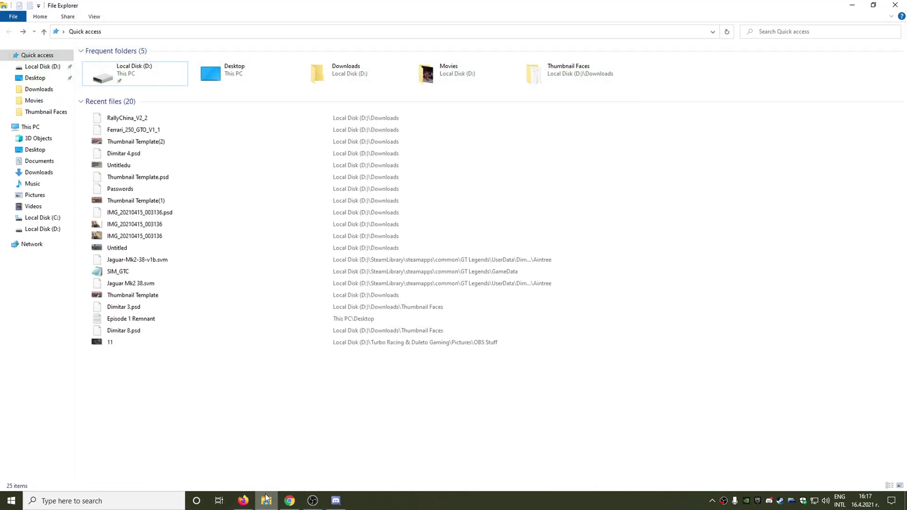
double_click(355, 76)
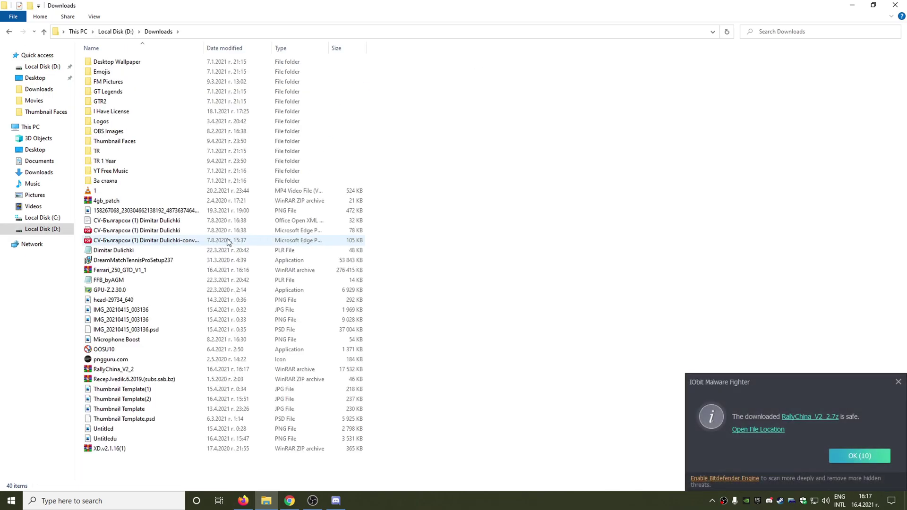
left_click(849, 455)
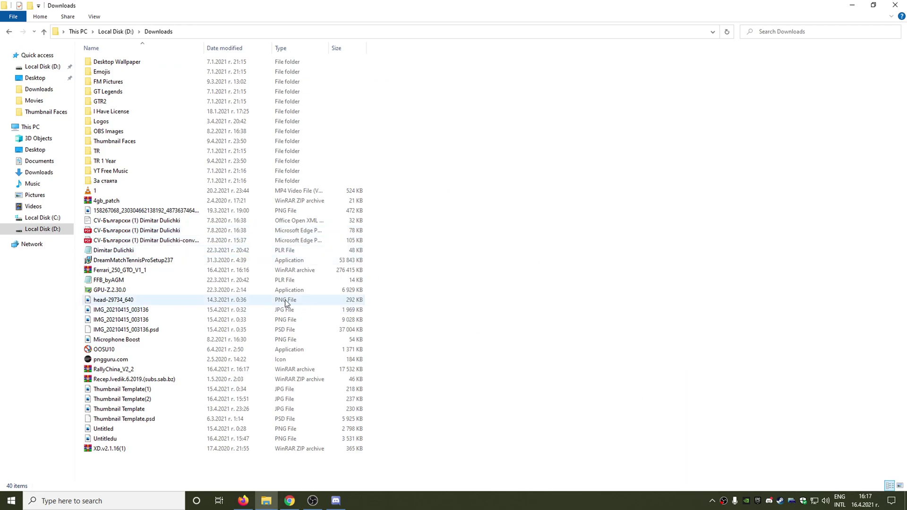
double_click(147, 269)
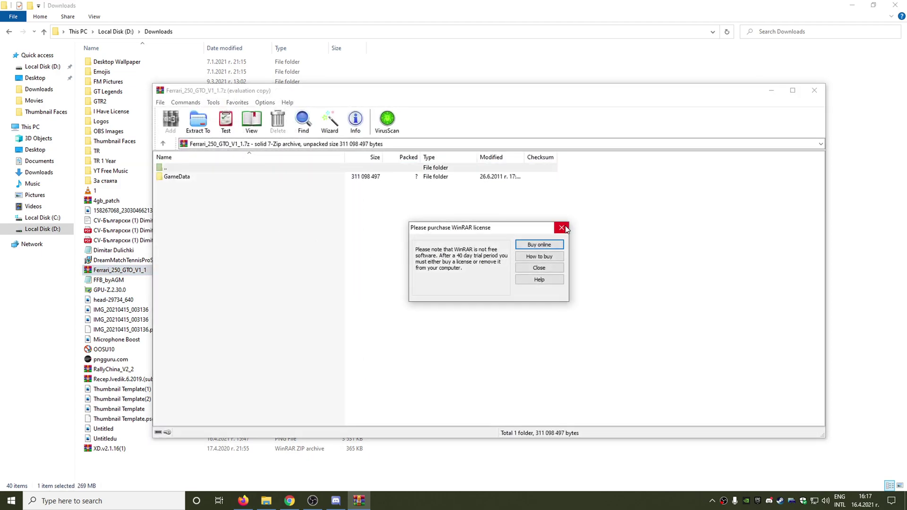
left_click(561, 228)
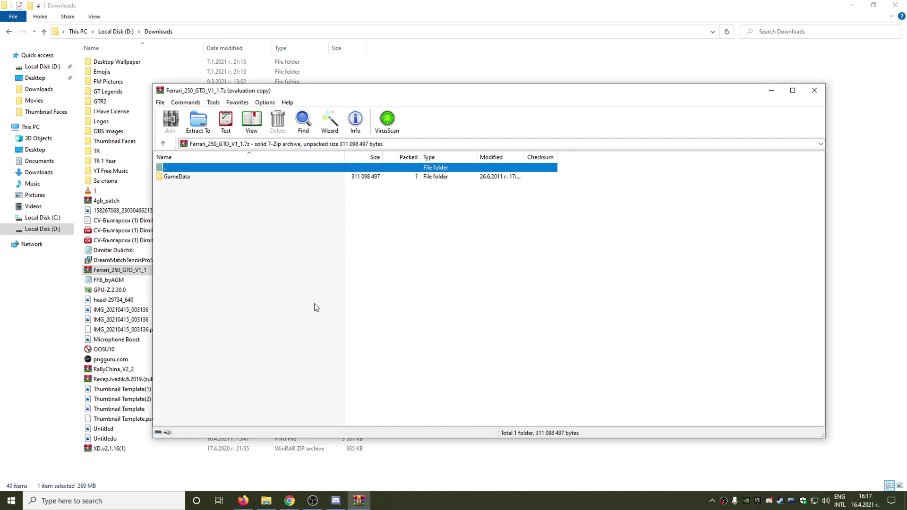
Open Local Disk (D:) in a separate File Explorer window and go to SteamLibrary\steamapps\common\GT Legends
left_click(47, 233)
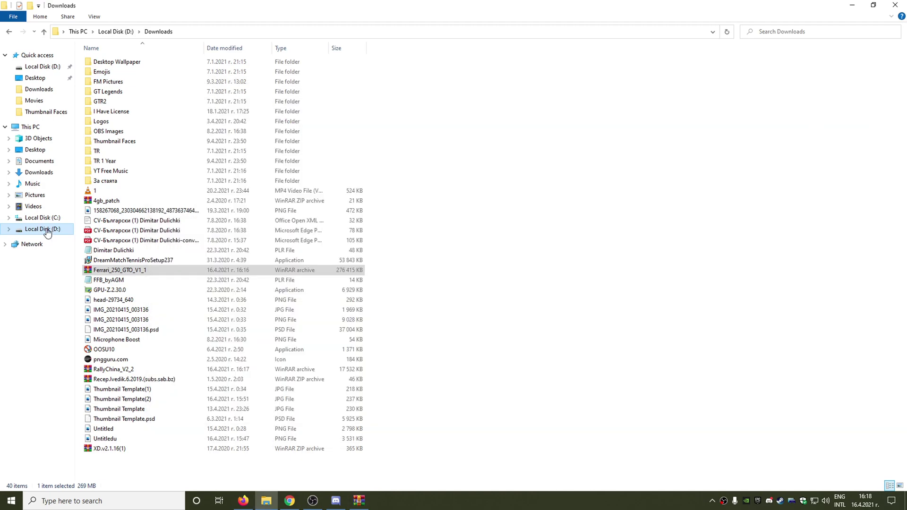
right_click(47, 233)
left_click(87, 259)
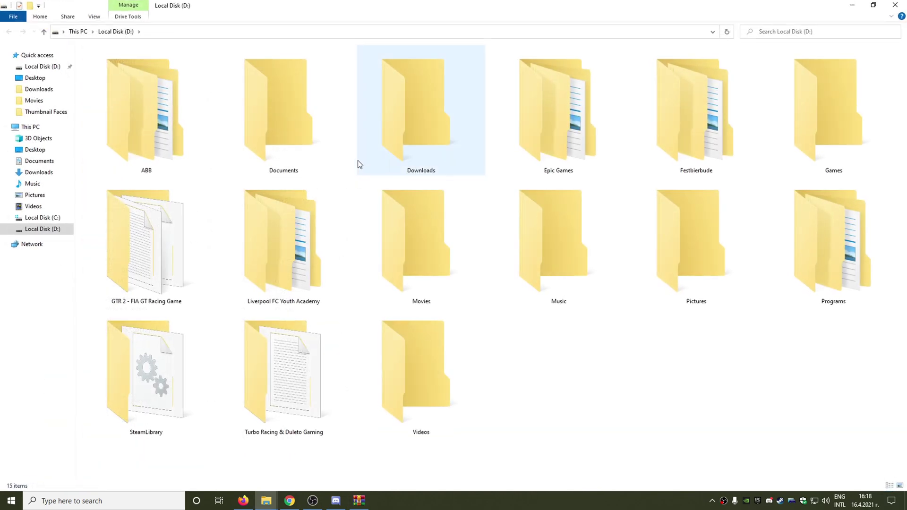
double_click(173, 367)
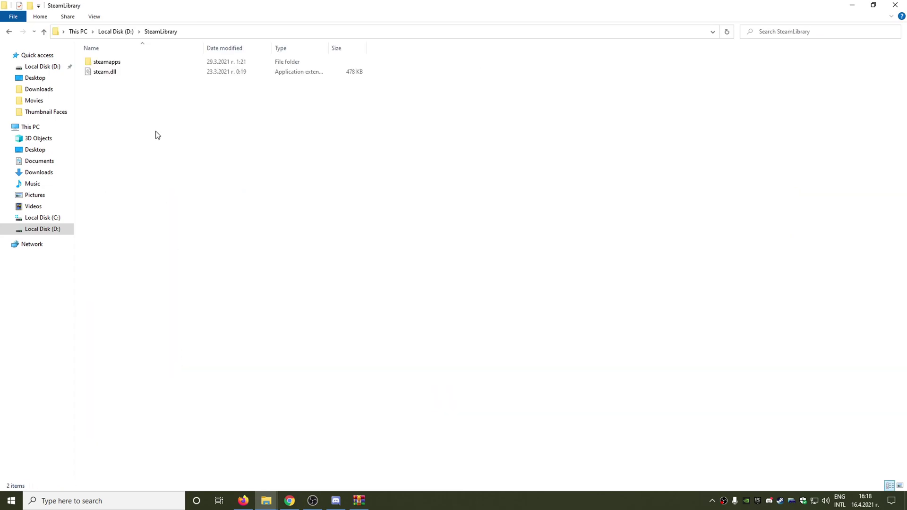
double_click(114, 67)
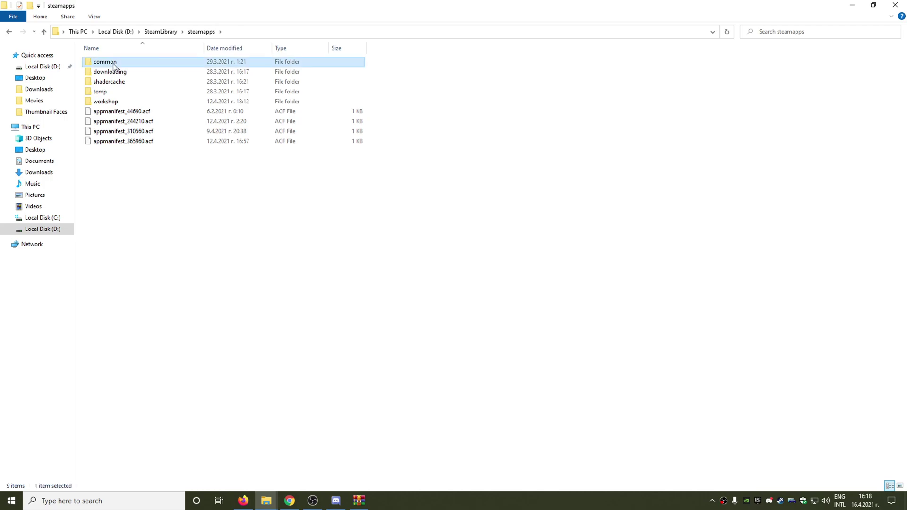
double_click(113, 67)
double_click(115, 82)
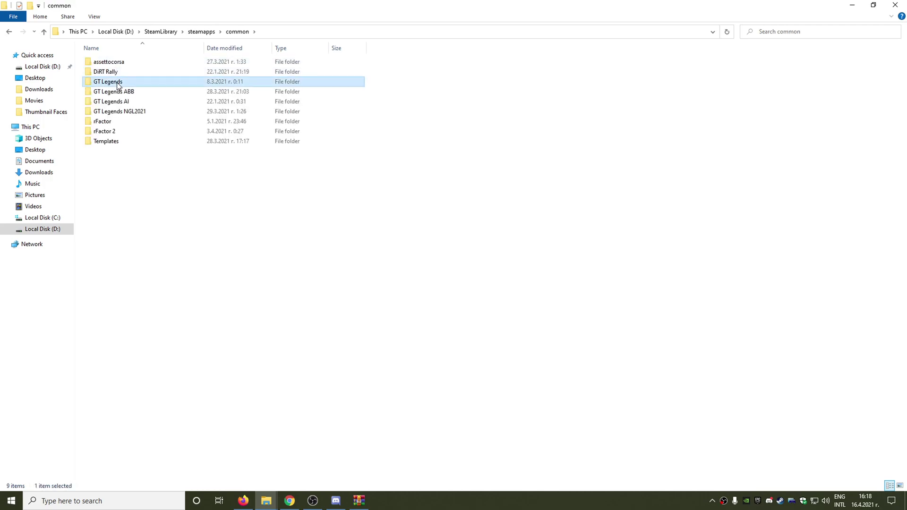
Extract the GameData folder from the Ferrari 250 GTO archive into the GT Legends folder, replacing files with the same names
left_click(359, 500)
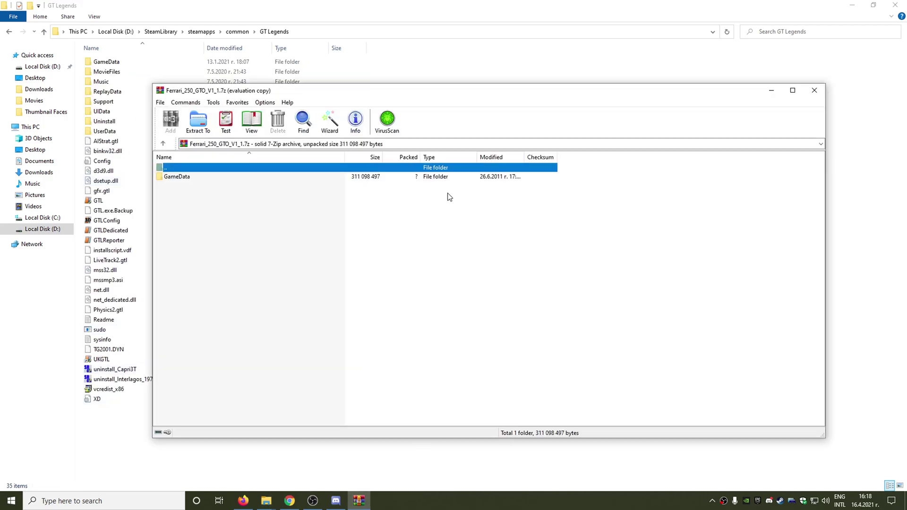
left_click_drag(395, 95, 730, 96)
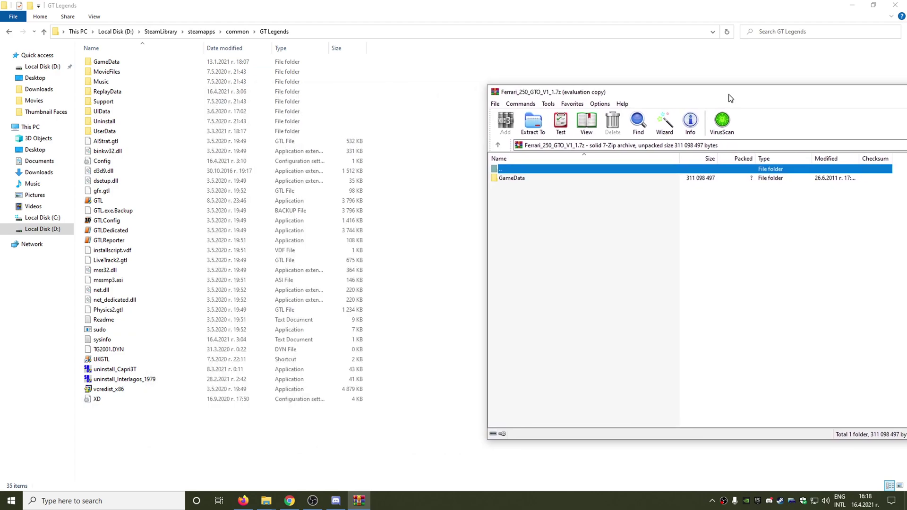
left_click(514, 182)
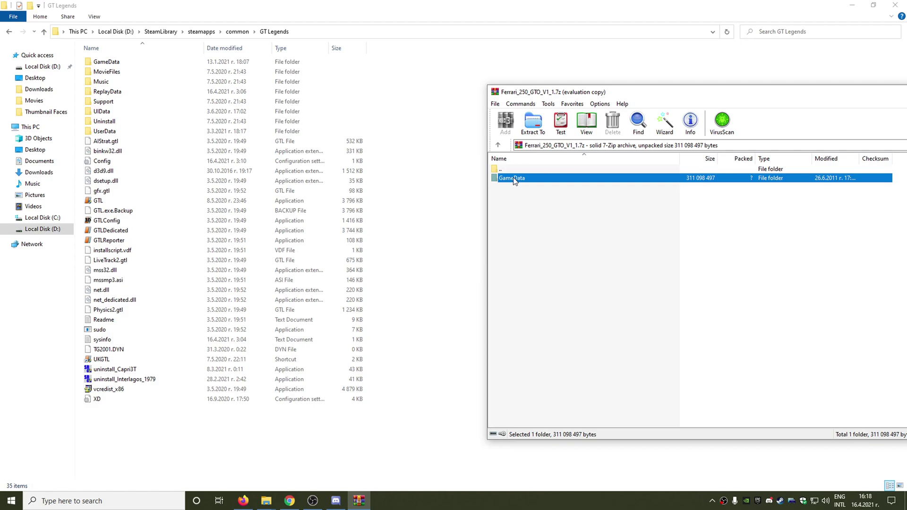
left_click_drag(518, 181, 440, 187)
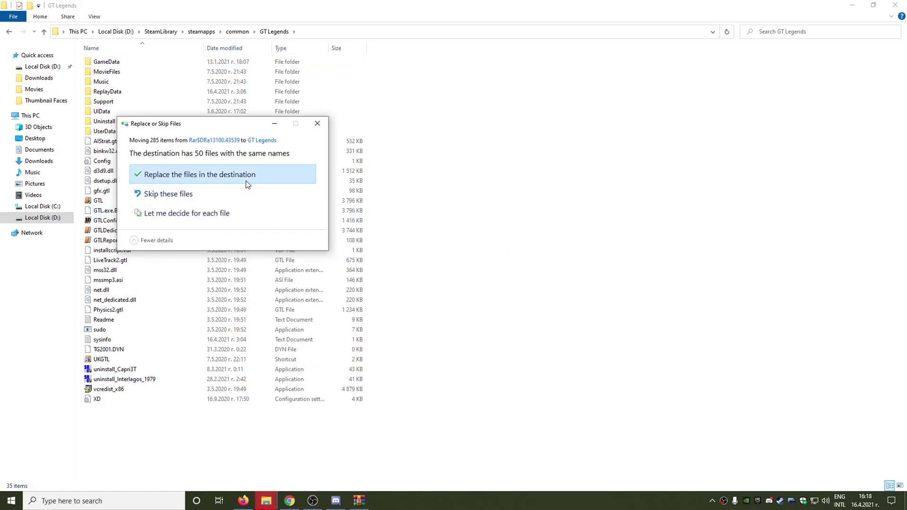
left_click(272, 178)
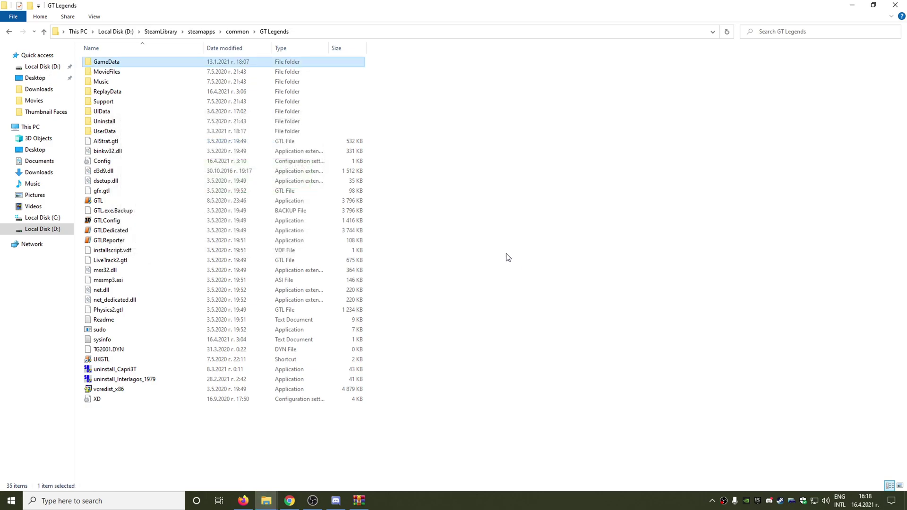
Close the Ferrari 250 GTO archive, open RallyChina_V2_2 from the Downloads folder and minimize that folder's window
left_click(359, 501)
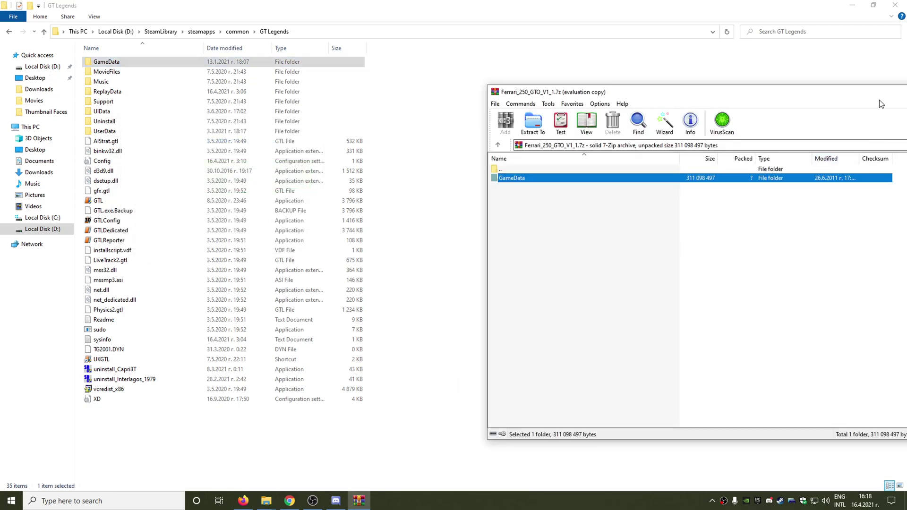
double_click(844, 94)
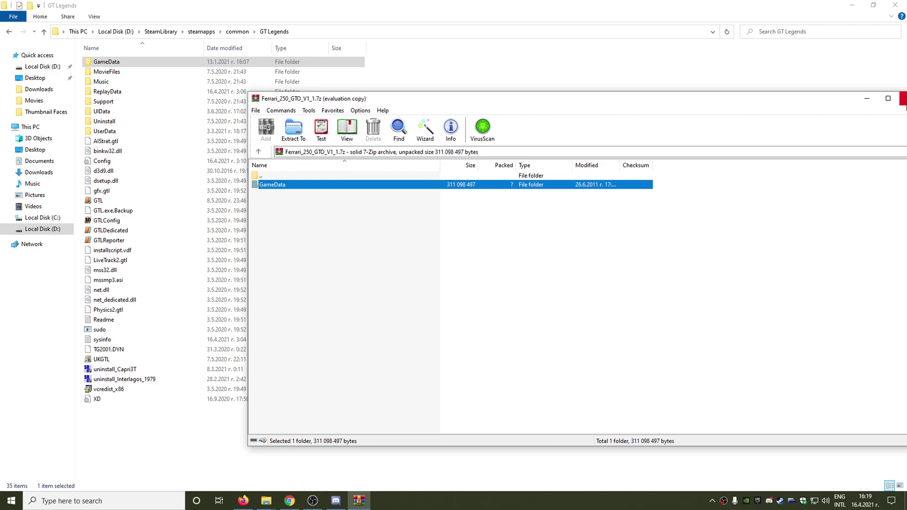
left_click(899, 95)
mouse_move(266, 500)
left_click(210, 455)
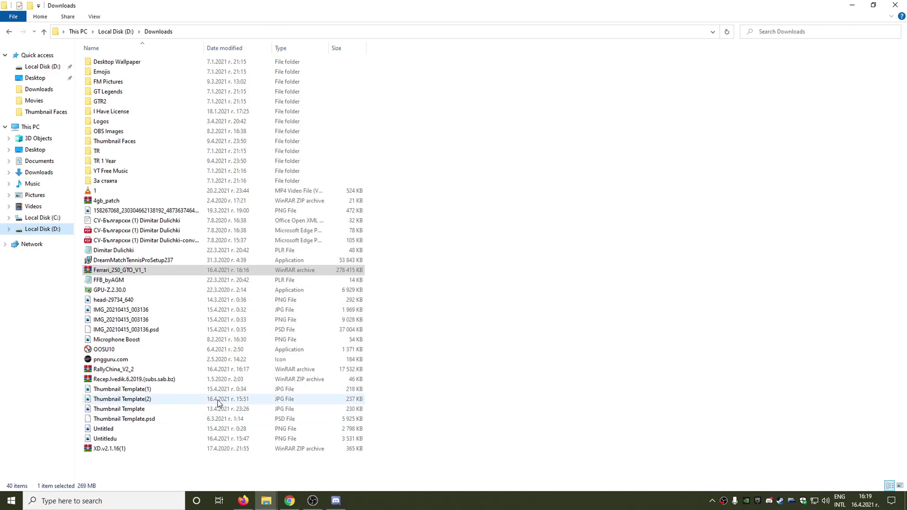
double_click(117, 369)
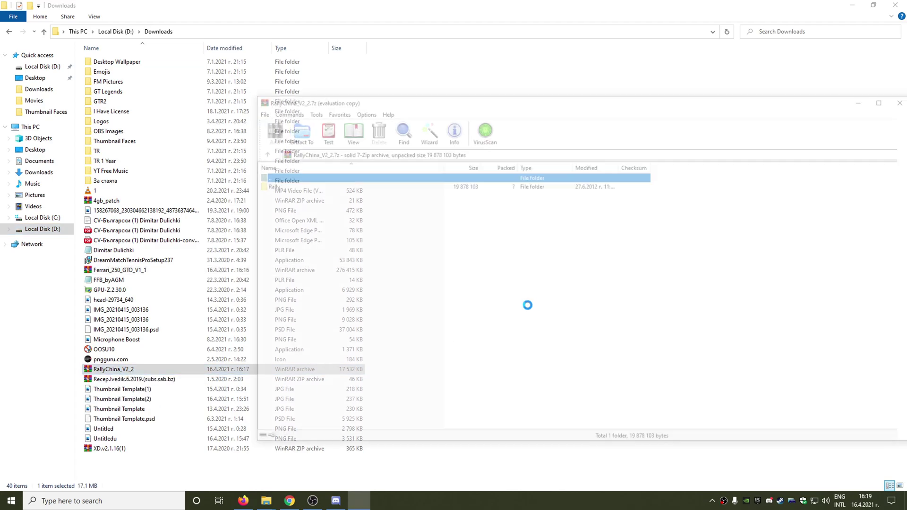
left_click(633, 98)
left_click(852, 7)
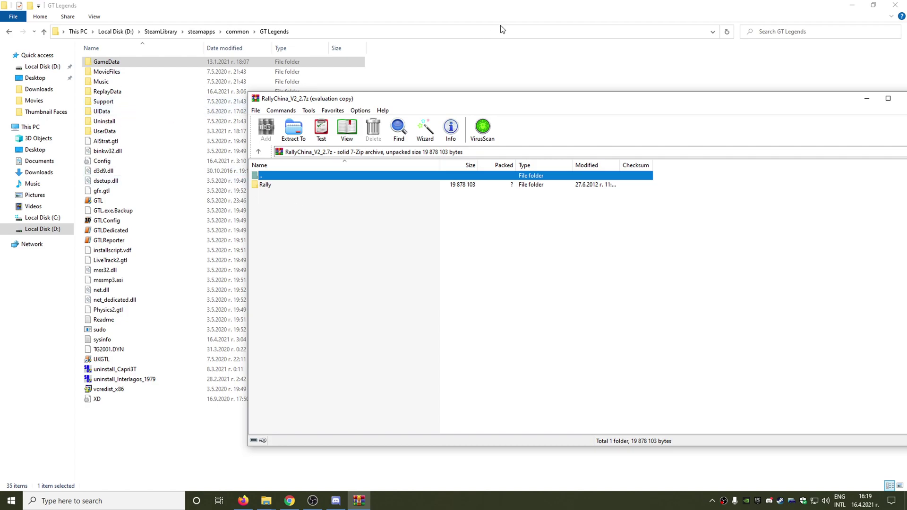
Open the Locations folder inside GameData in the GT Legends installation
left_click(500, 8)
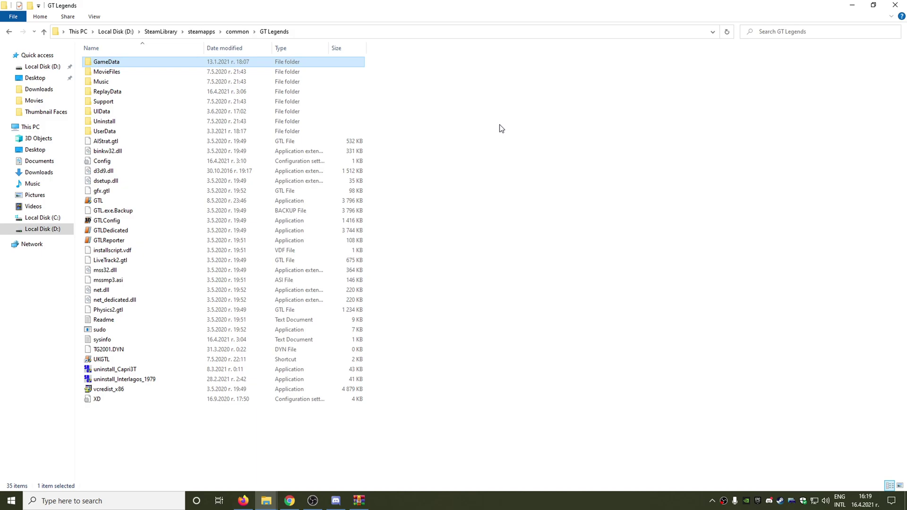
double_click(120, 62)
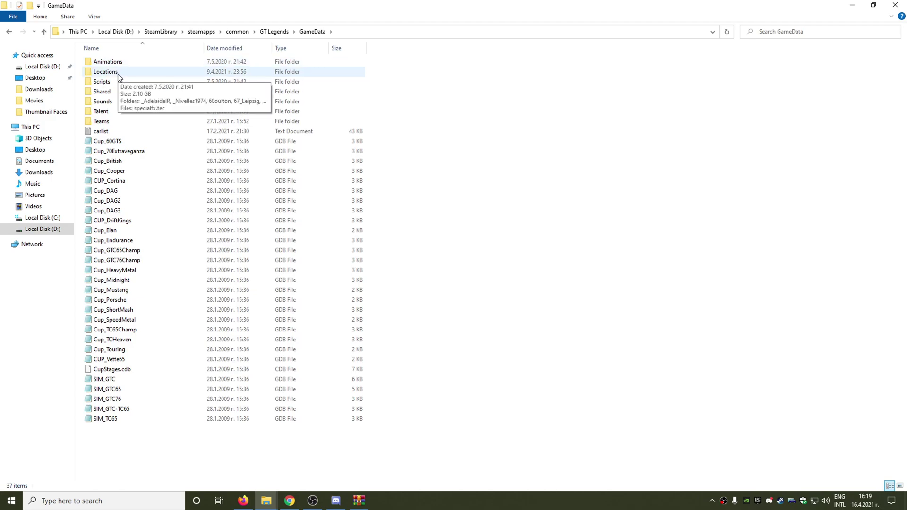
double_click(117, 74)
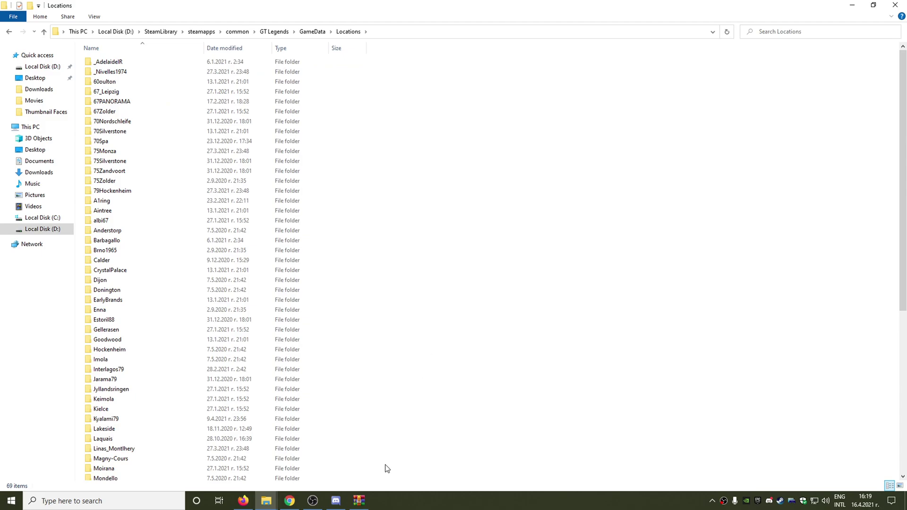
Extract the Rally folder from the RallyChina_V2_2 archive into Locations and return to the main GT Legends folder
left_click(362, 502)
left_click_drag(445, 105, 636, 78)
left_click(482, 157)
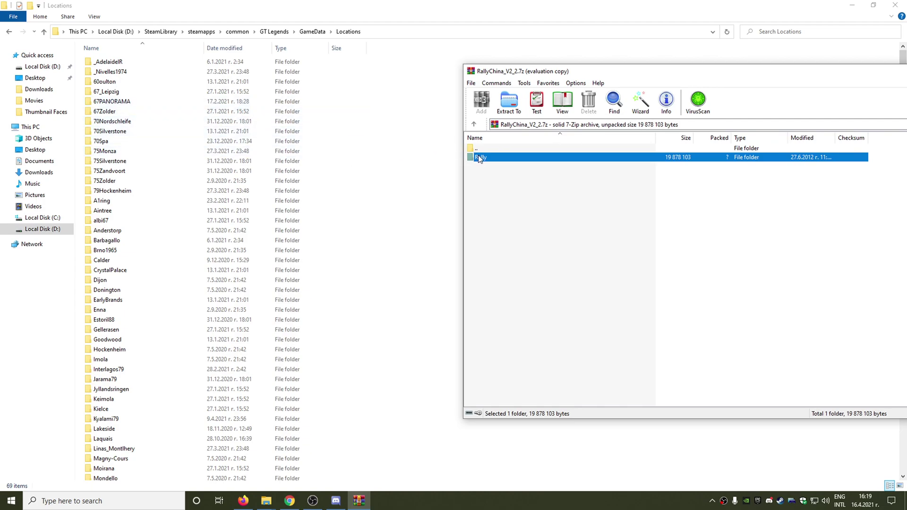
left_click_drag(479, 159, 389, 166)
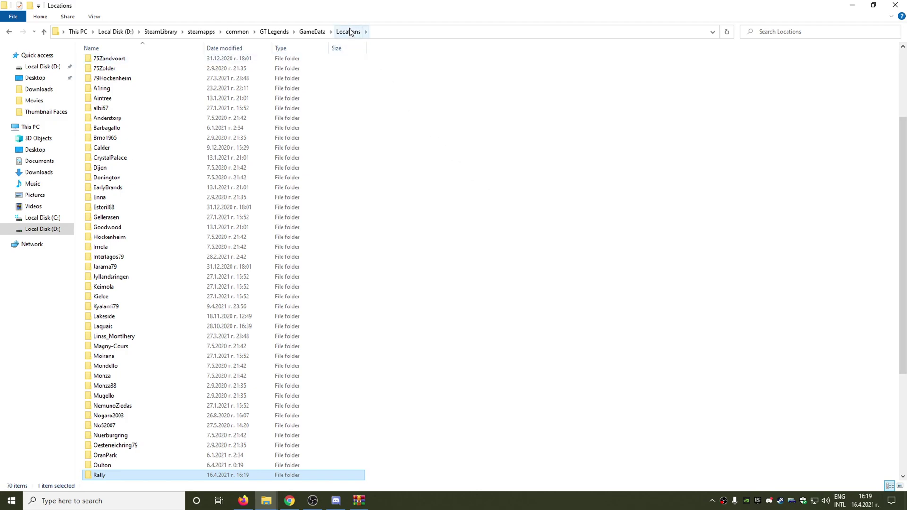
left_click(272, 32)
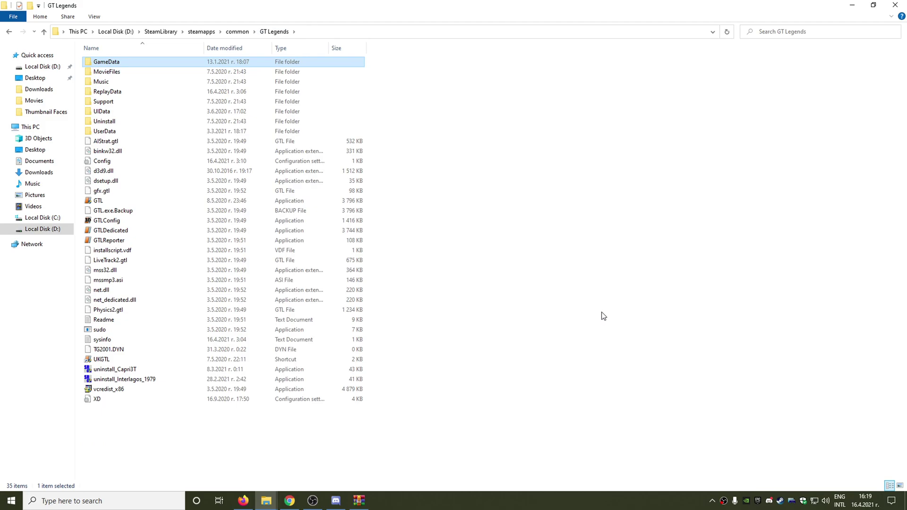
left_click(643, 246)
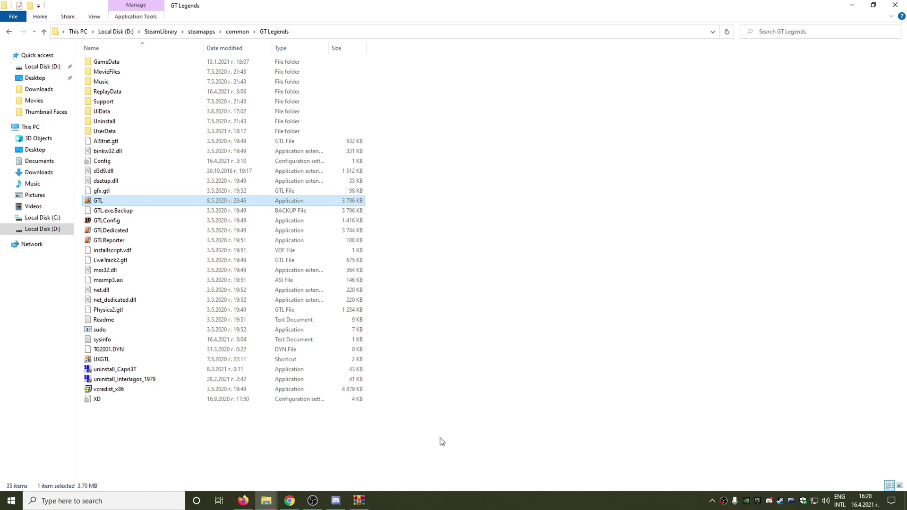
Launch GT Legends and open the single-player Open Practice track selection
right_click(429, 497)
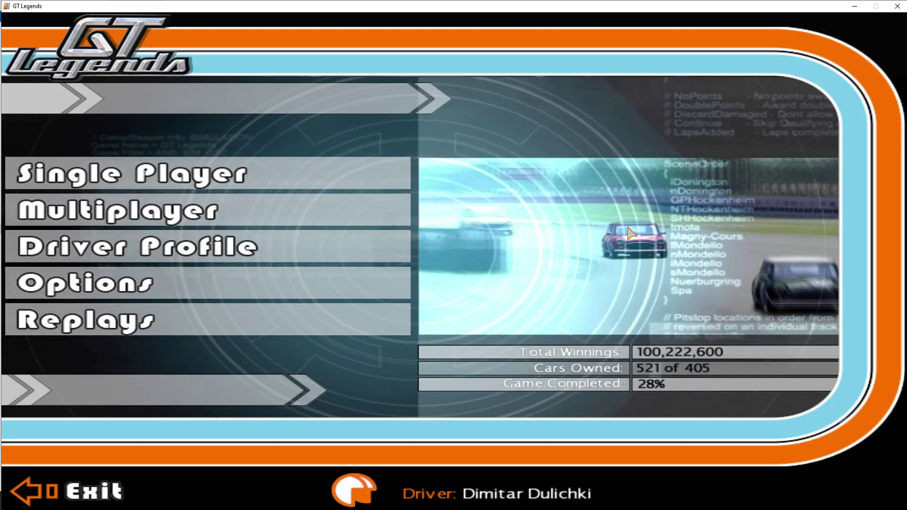
left_click(347, 173)
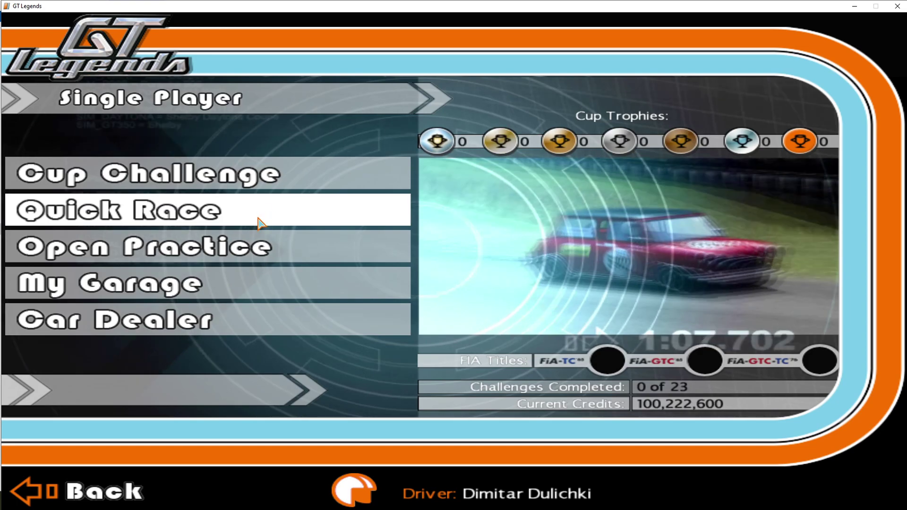
left_click(373, 246)
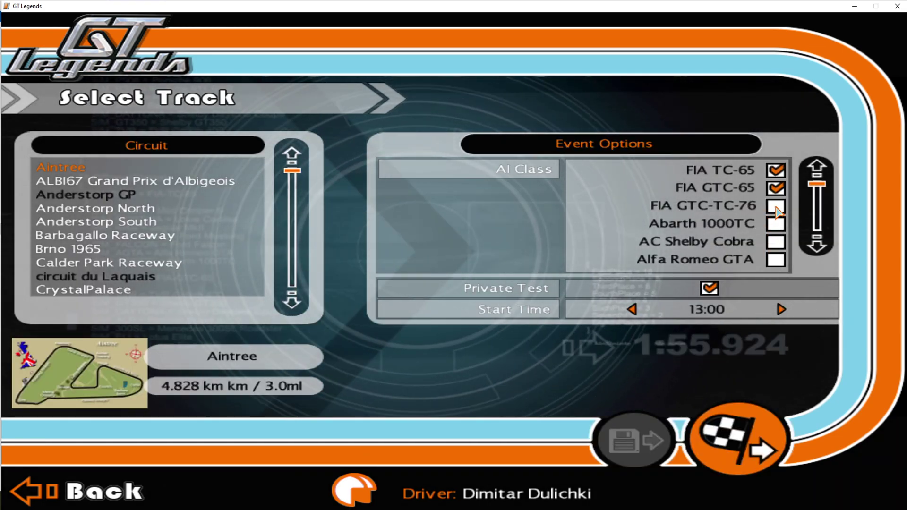
Check the available AI classes in the event options and enable the FIA GTC-TC-76 class
scroll(773, 217, "down", 3)
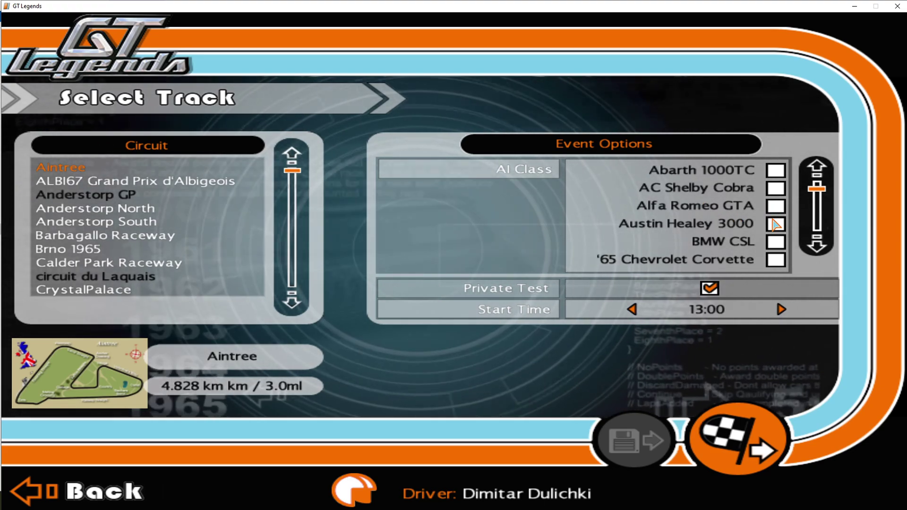
left_click(819, 247)
left_click(819, 247)
left_click(819, 247)
left_click(820, 247)
left_click(819, 247)
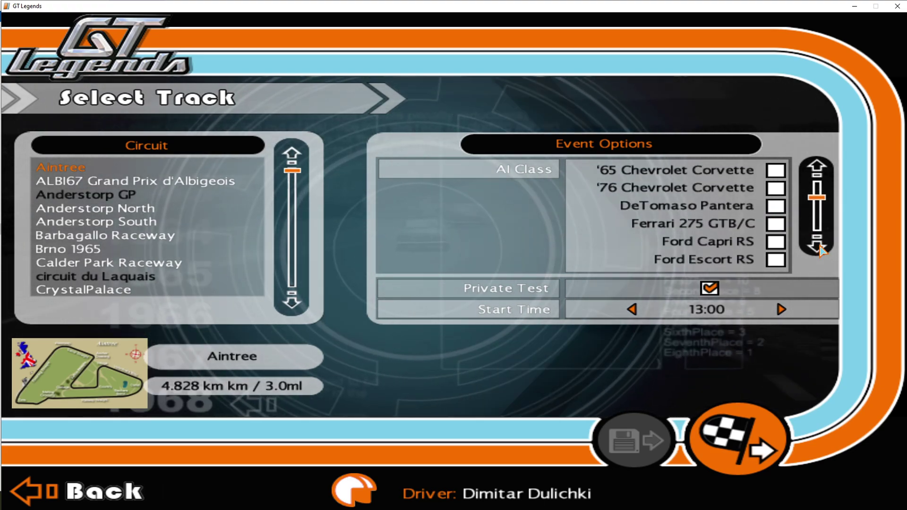
scroll(819, 218, "down", 3)
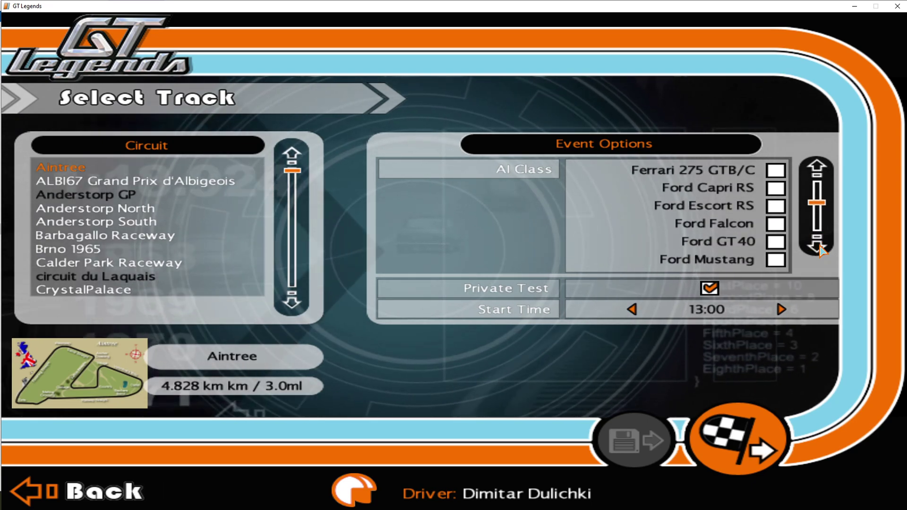
scroll(818, 218, "down", 3)
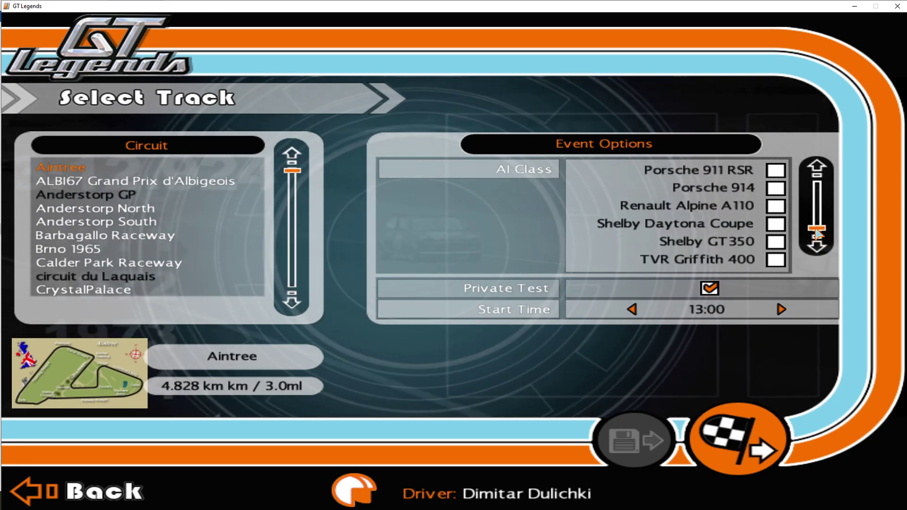
scroll(818, 218, "up", 10)
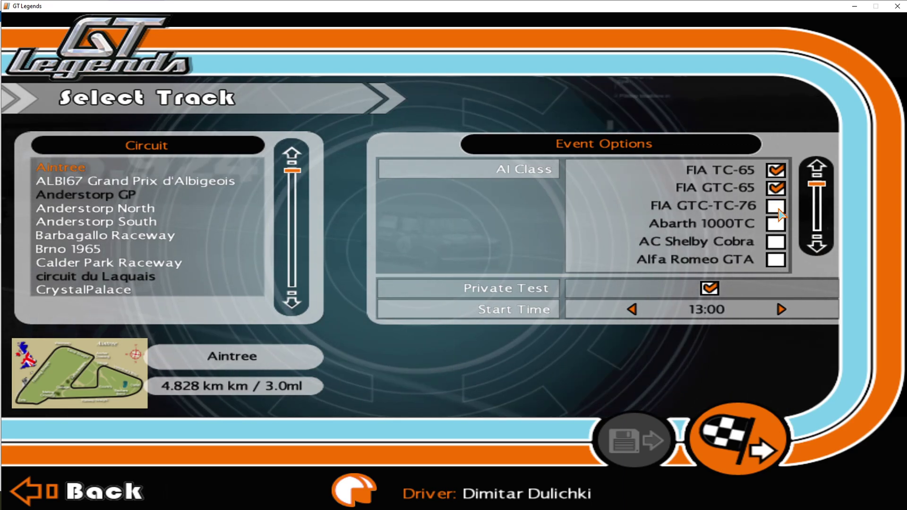
left_click(775, 205)
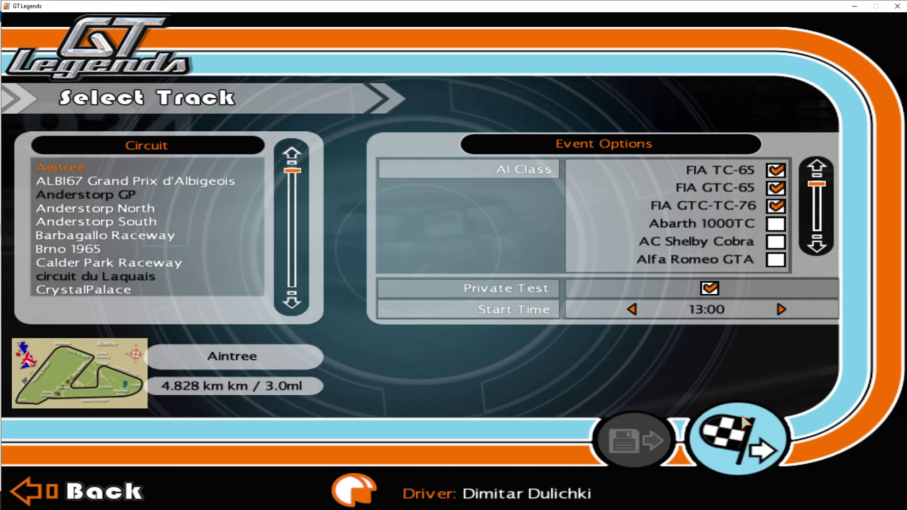
Choose the Ferrari 250 GTO from the eligible teams and buy the red number 86 car
left_click(736, 440)
scroll(120, 233, "up", 9)
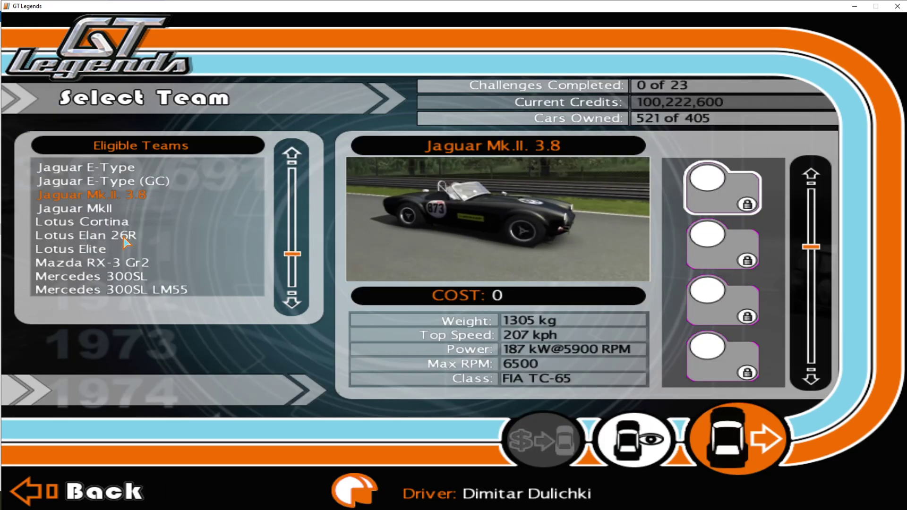
scroll(125, 243, "up", 10)
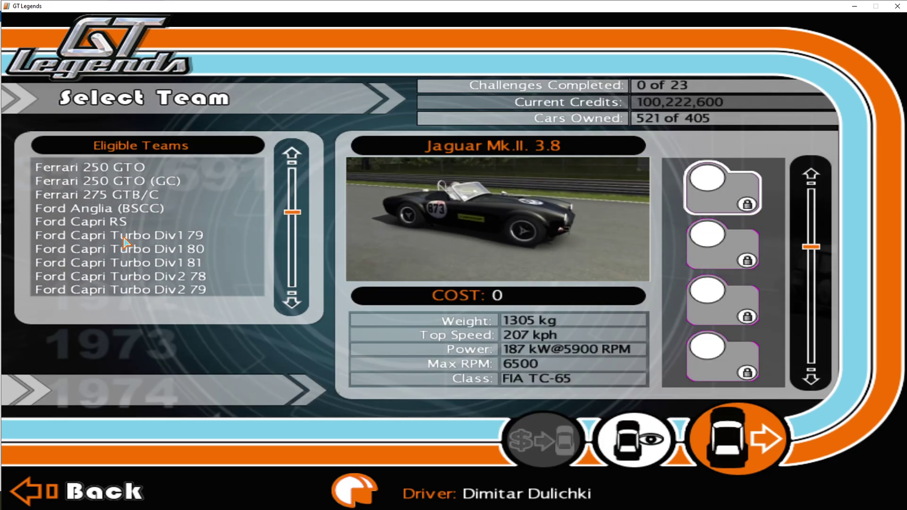
scroll(126, 243, "up", 2)
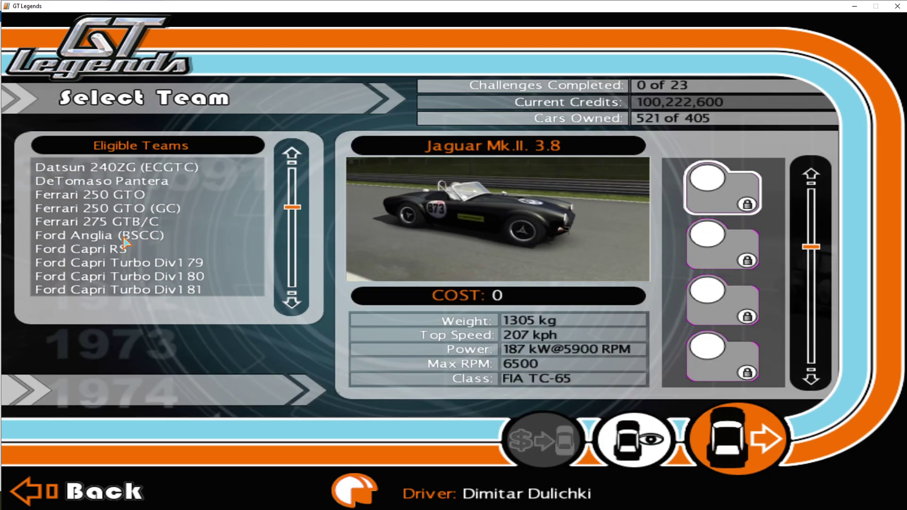
left_click(113, 199)
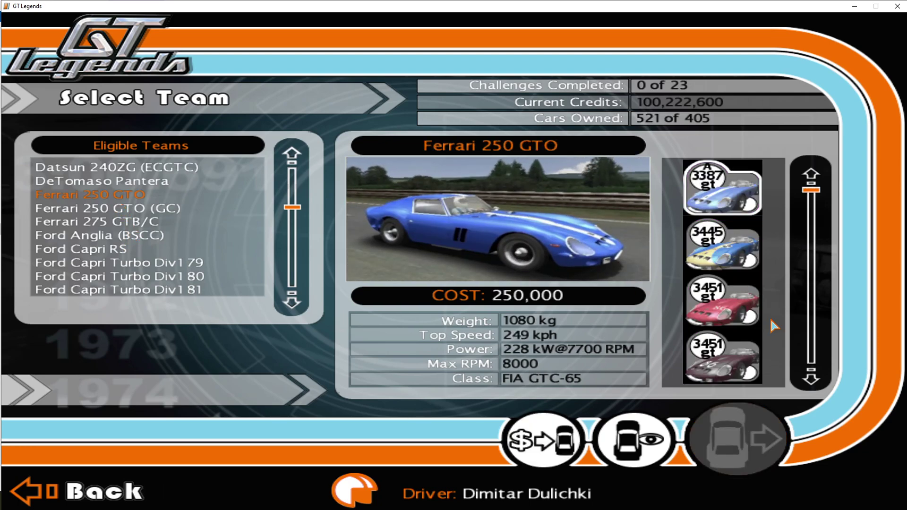
left_click(729, 311)
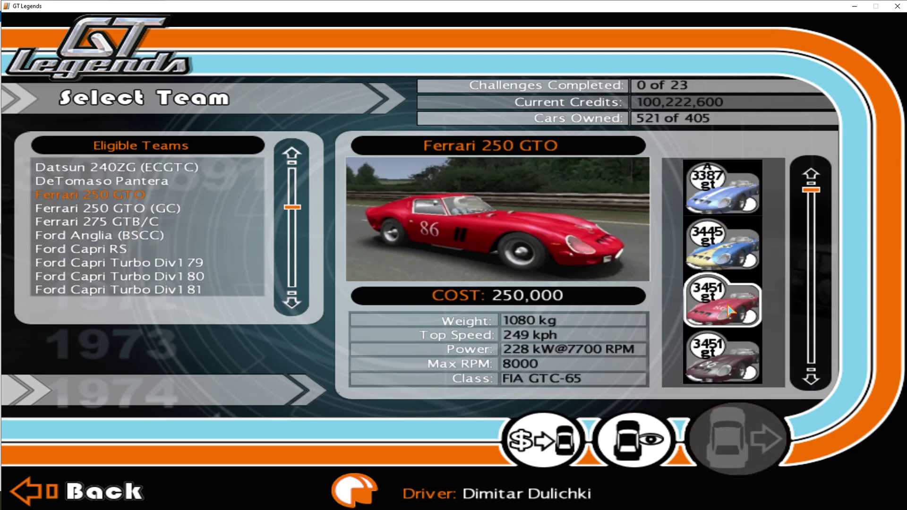
left_click(543, 441)
left_click(731, 283)
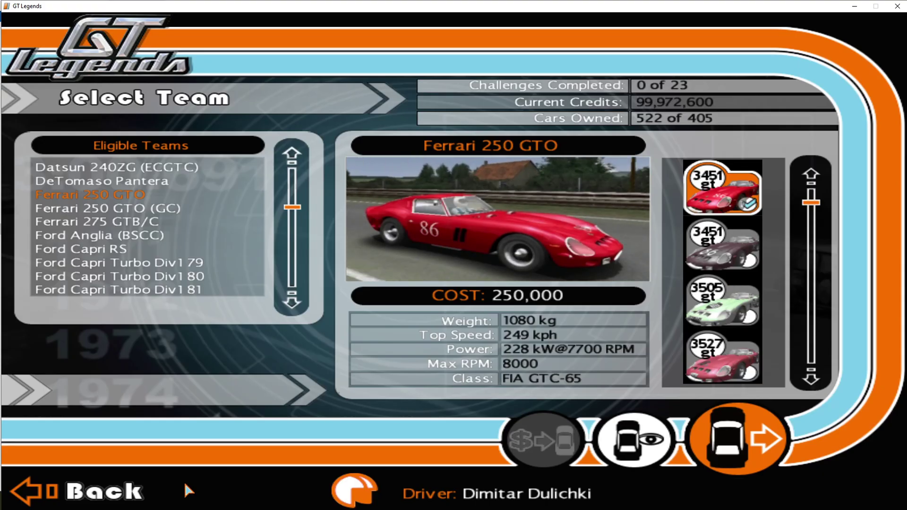
Return to the track selection and choose the Rally China circuit
left_click(144, 496)
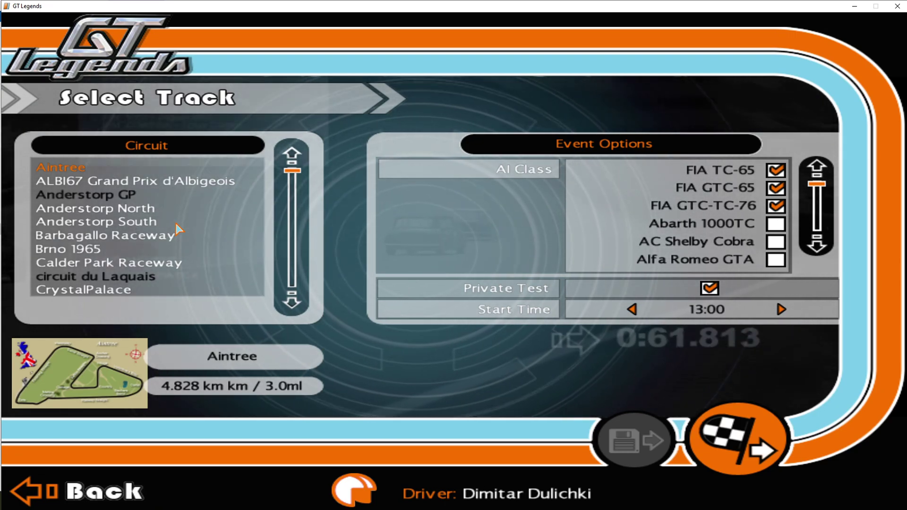
left_click_drag(297, 178, 292, 263)
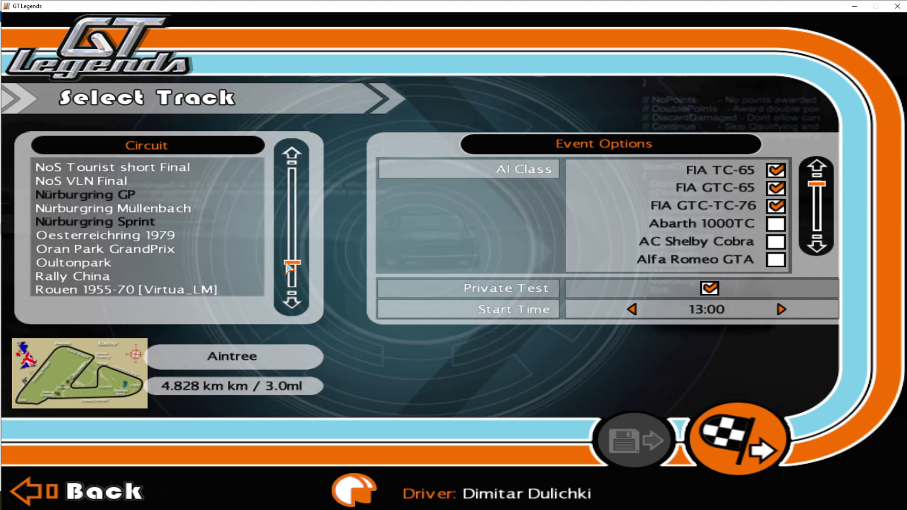
left_click(96, 279)
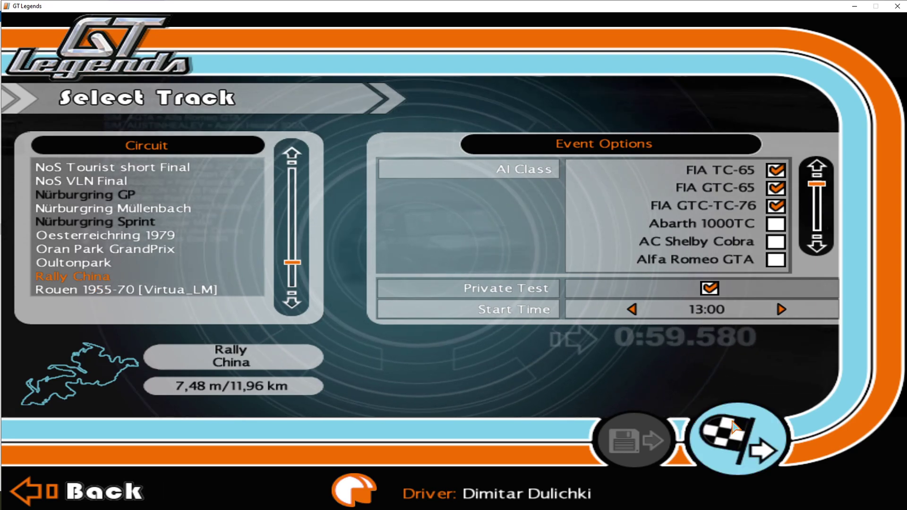
Start the Rally China practice with the Ferrari 250 GTO, enter the cockpit view on track and return to the garage
left_click(744, 434)
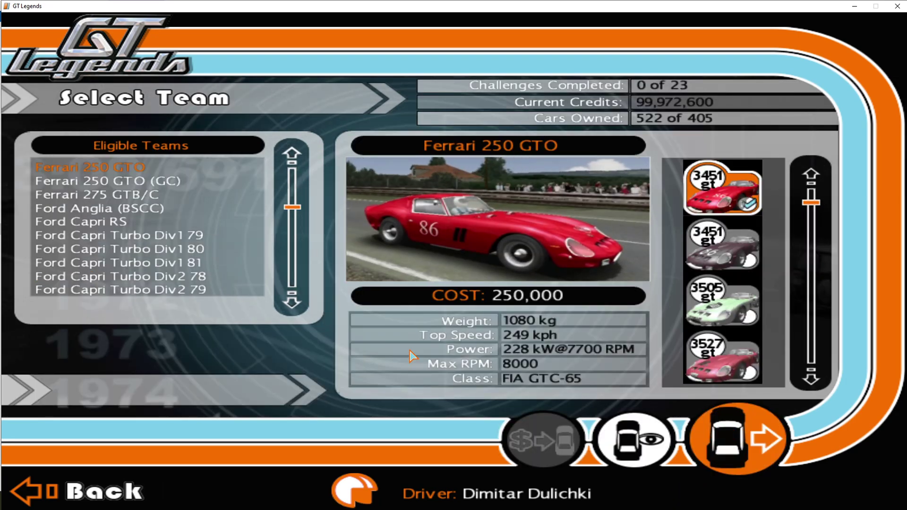
left_click(752, 435)
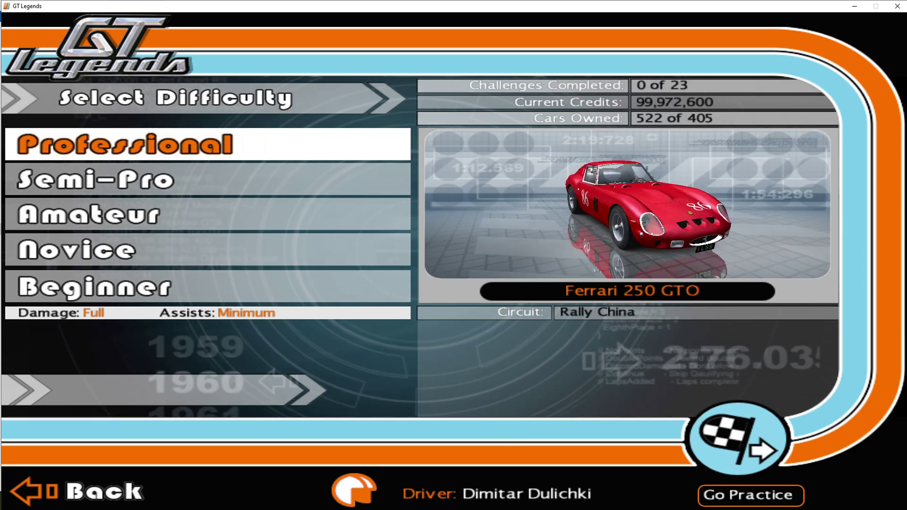
left_click(744, 436)
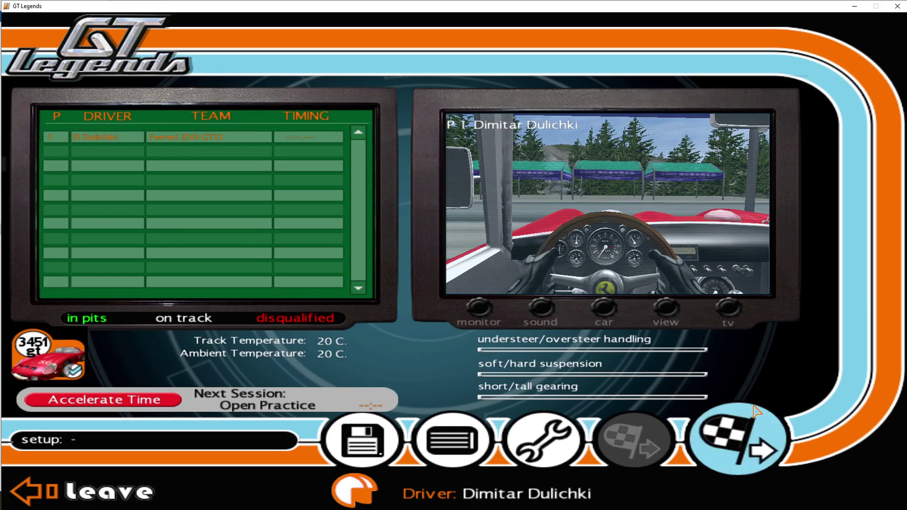
left_click(754, 411)
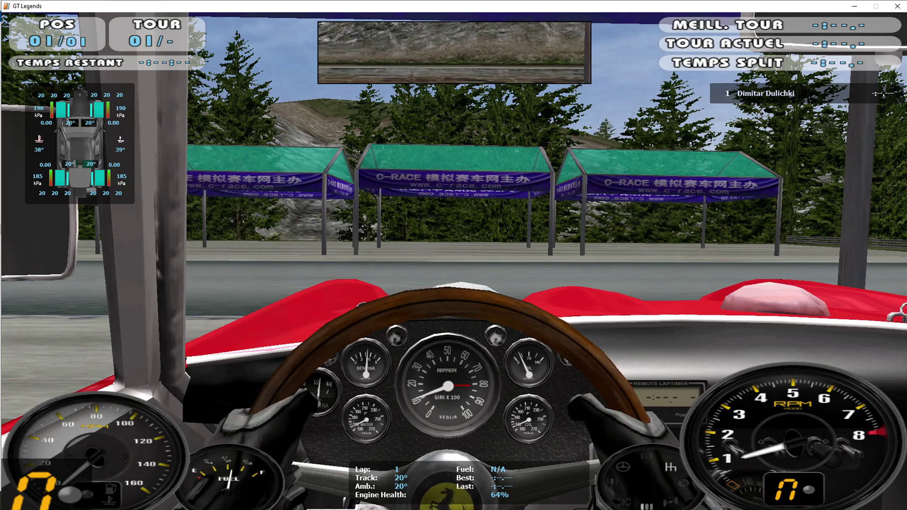
key("Escape")
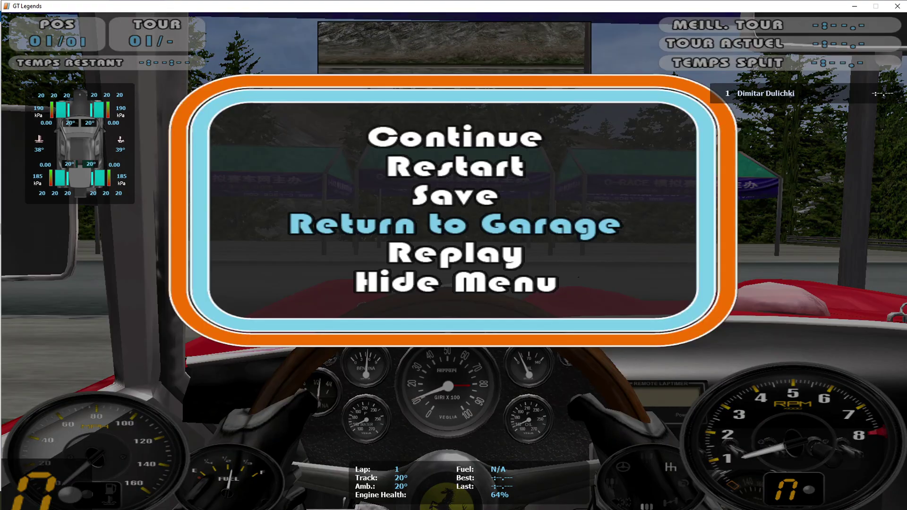
key("Return")
Switch to Firefox and close the Altbierbude tab with the Rally China download page
key("alt+Tab")
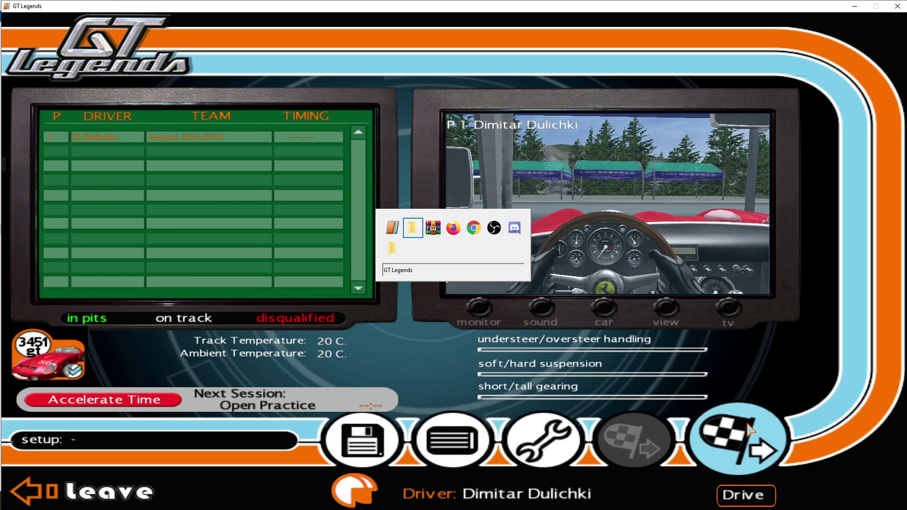
key("alt+Tab")
key("alt+Tab")
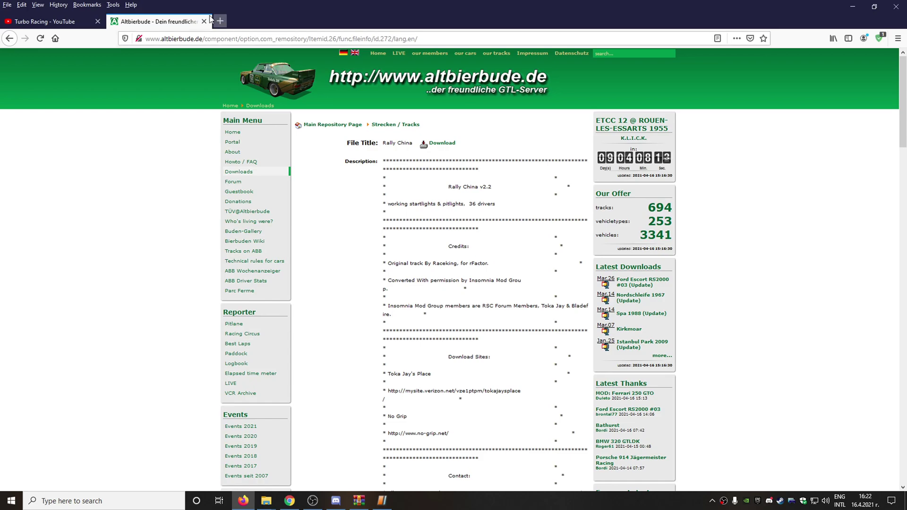
left_click(204, 22)
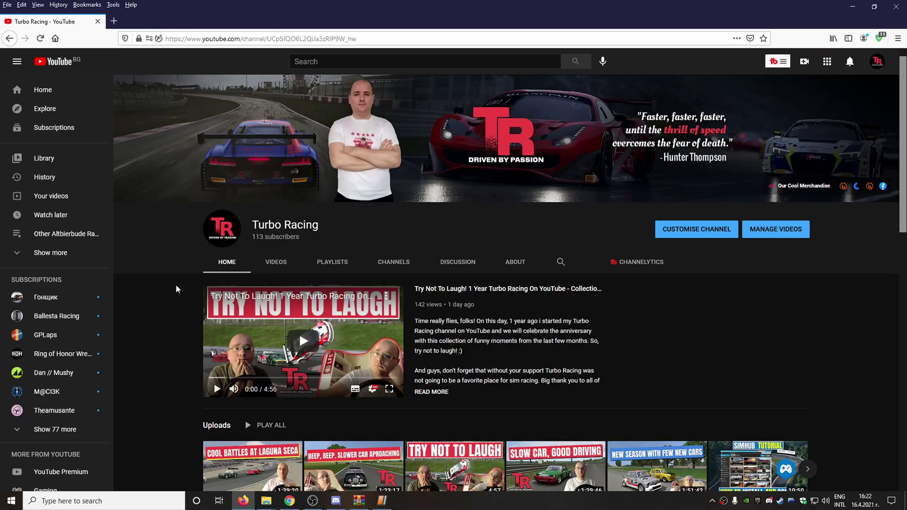